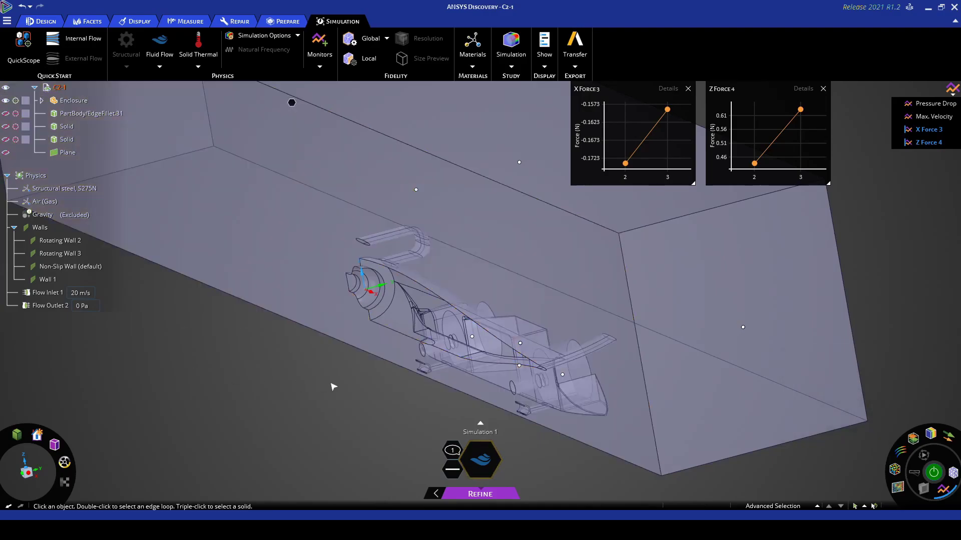
# Step: Set the global mesh sizing method to curvature-based
pyautogui.click(382, 375)
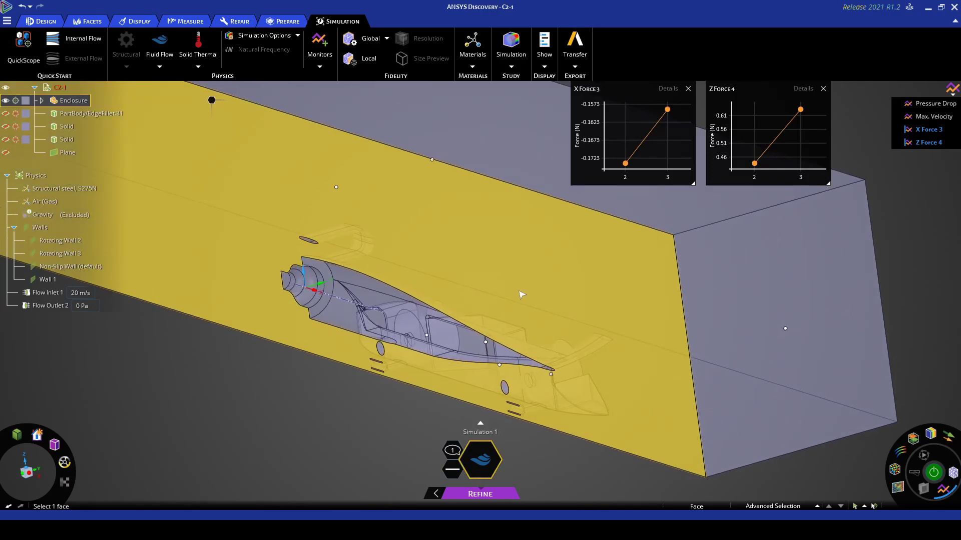
pyautogui.click(290, 365)
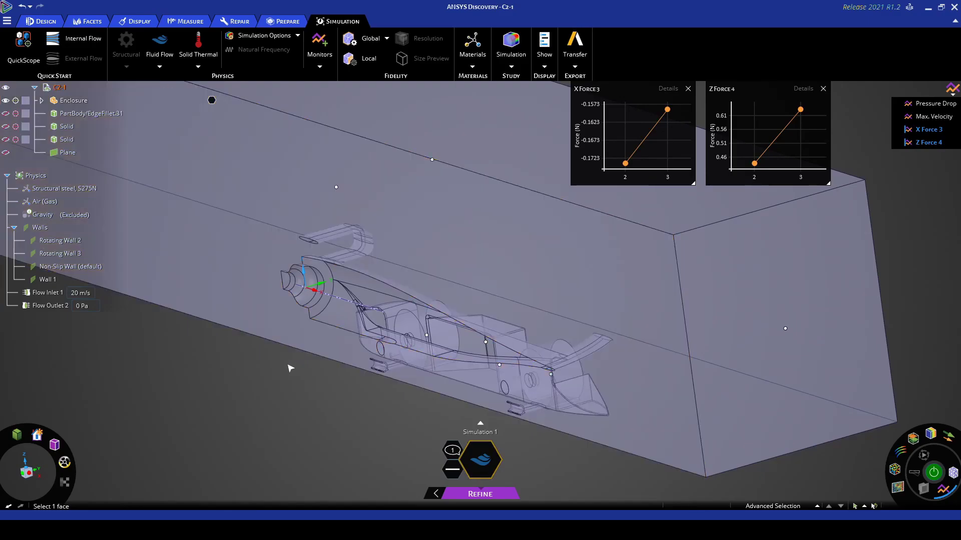
pyautogui.click(370, 42)
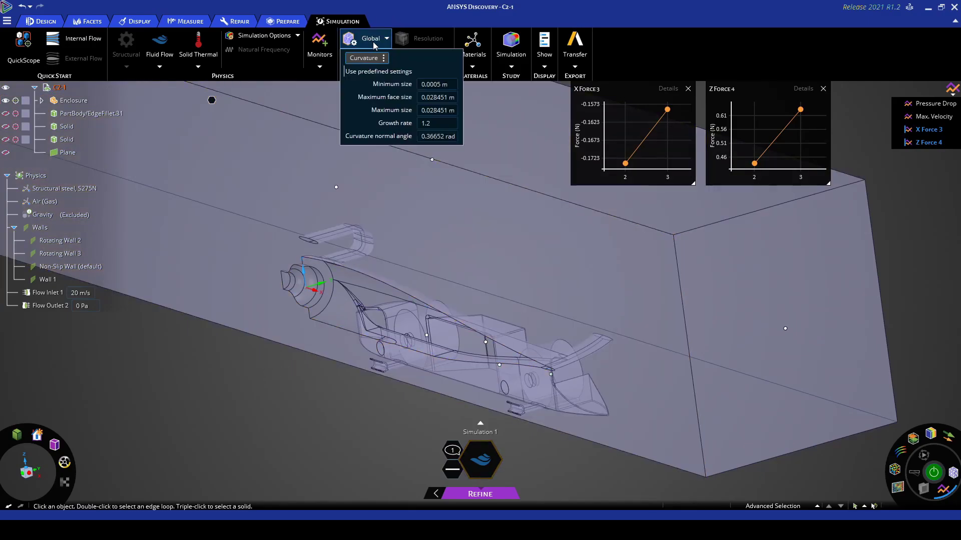
pyautogui.click(368, 58)
pyautogui.click(386, 57)
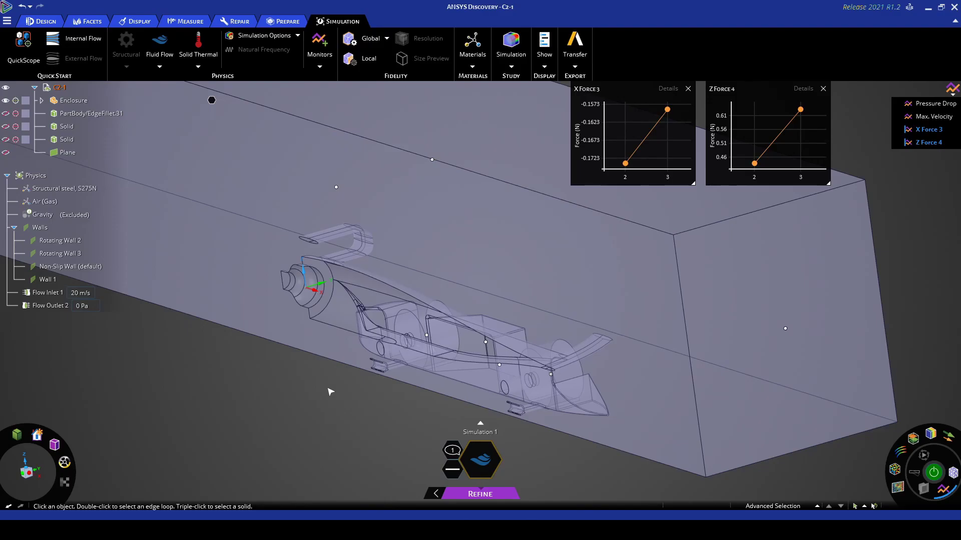
# Step: Run the Refine solve and zoom around the car to inspect its enclosure mesh
pyautogui.click(933, 473)
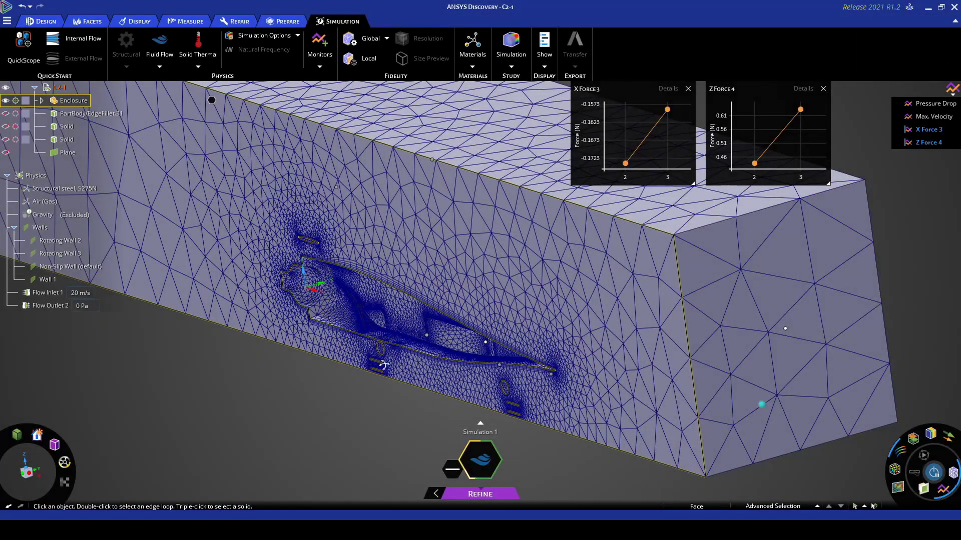
pyautogui.scroll(3, 375, 369)
pyautogui.moveTo(422, 353); pyautogui.dragTo(344, 331, button='middle')
pyautogui.scroll(5, 342, 323)
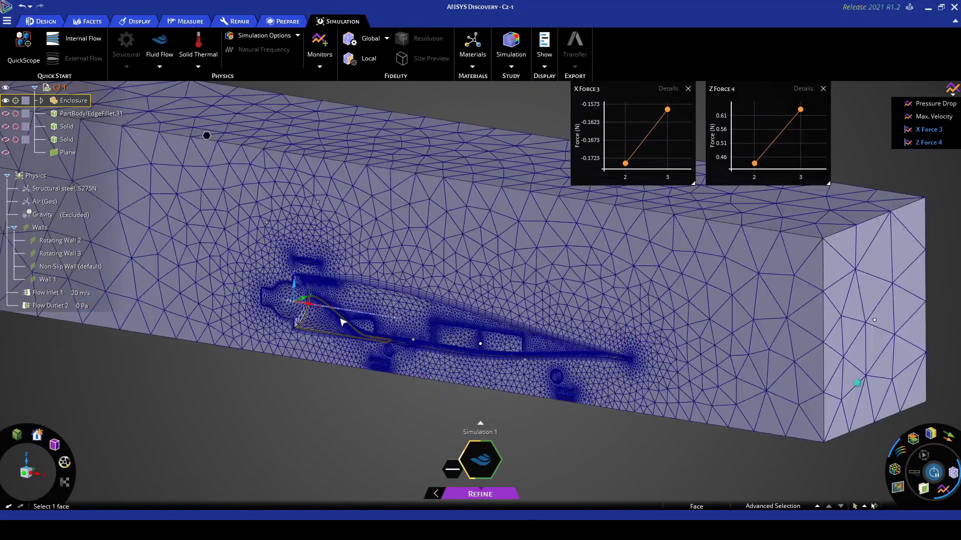
pyautogui.scroll(3, 343, 324)
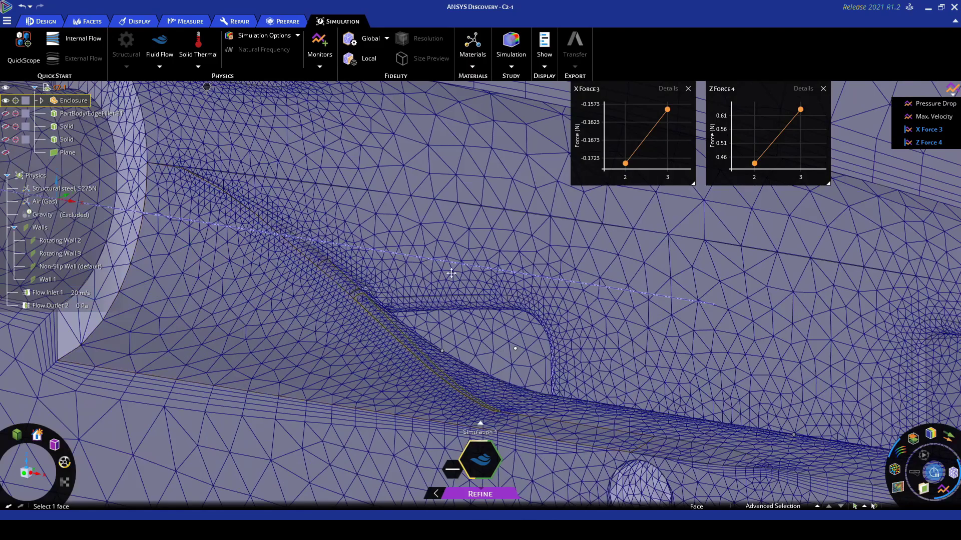
pyautogui.scroll(2, 474, 289)
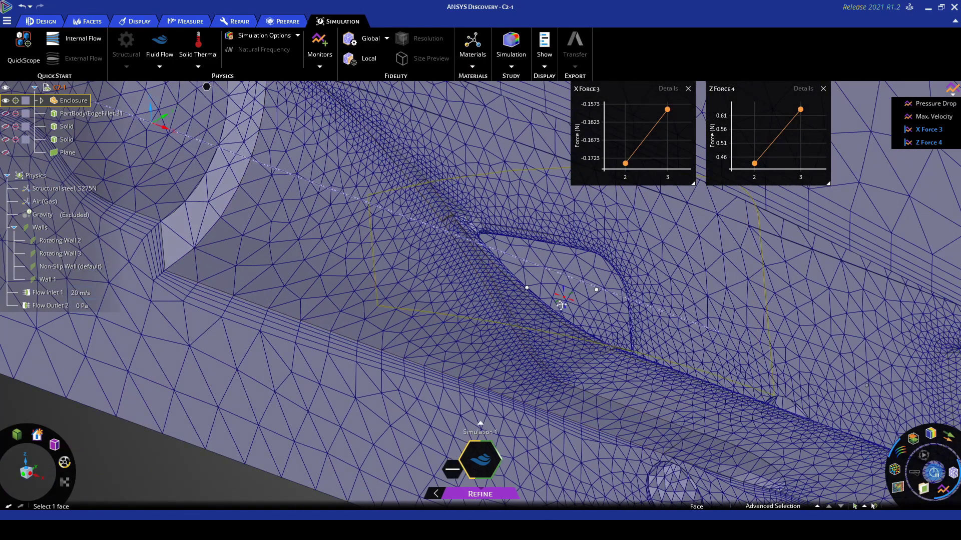
pyautogui.scroll(2, 500, 290)
pyautogui.scroll(-5, 473, 255)
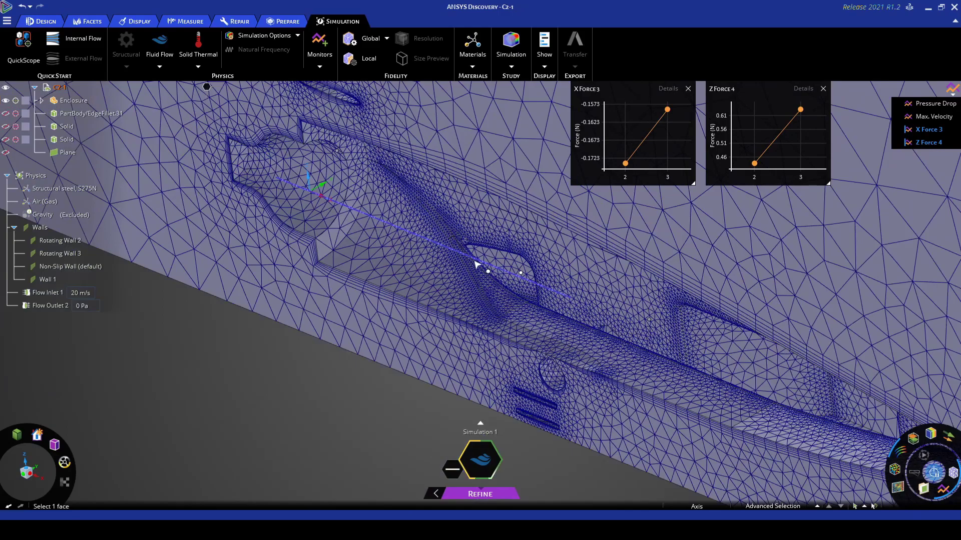
pyautogui.scroll(5, 387, 277)
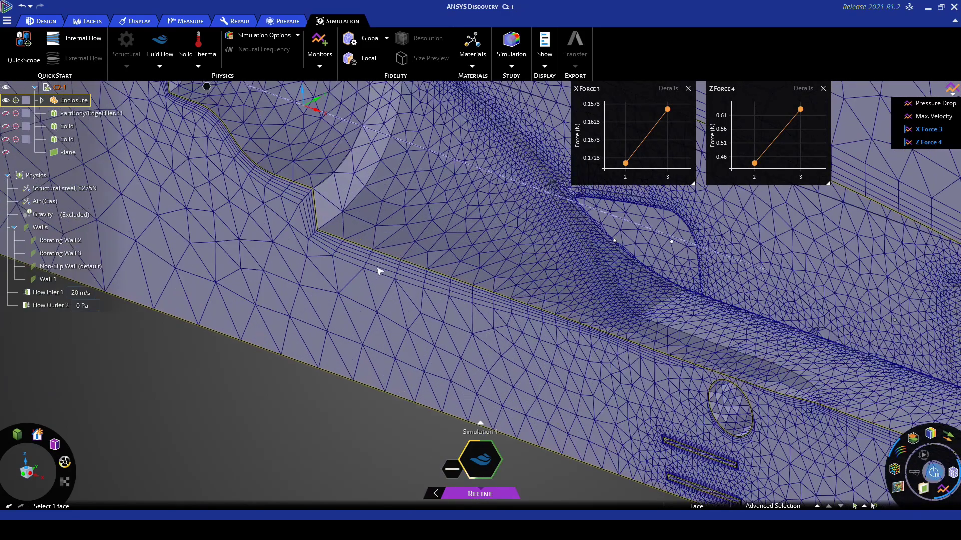
pyautogui.scroll(3, 399, 257)
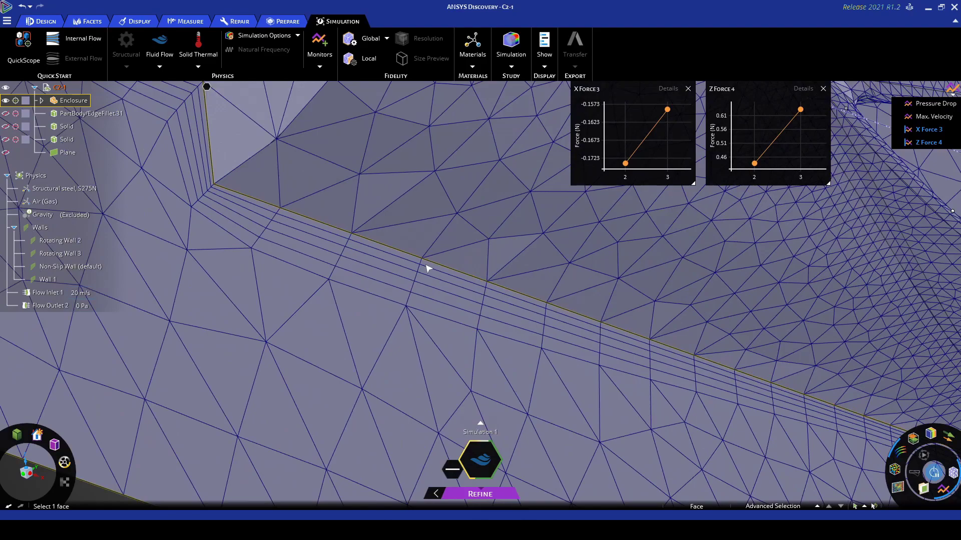
pyautogui.scroll(-3, 415, 302)
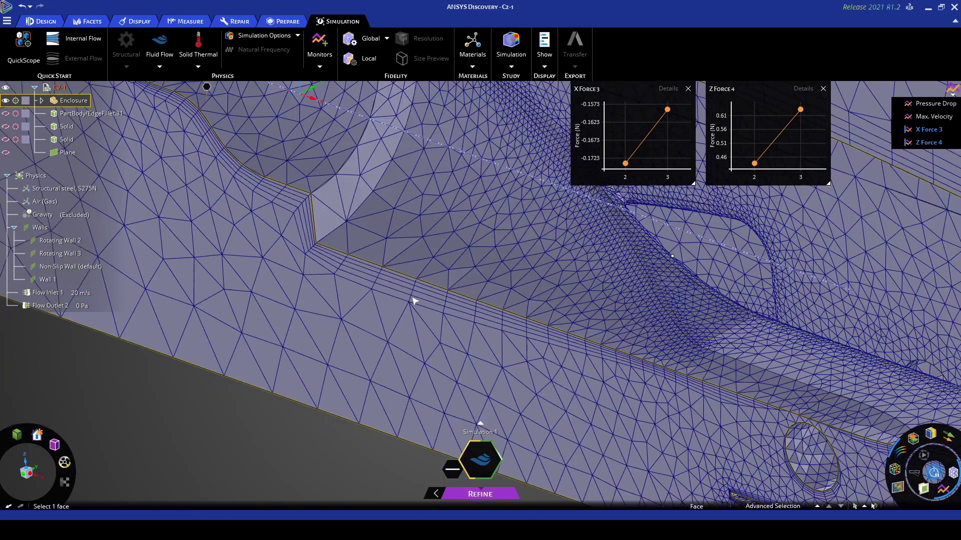
pyautogui.scroll(-3, 414, 301)
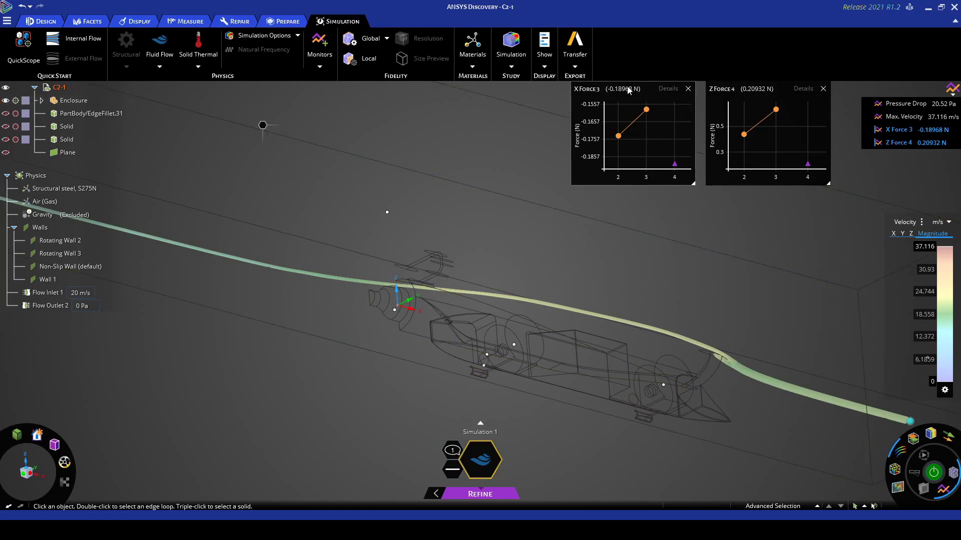
# Step: Drag the streamline seed point so the velocity streamline runs beneath the car
pyautogui.moveTo(675, 166)
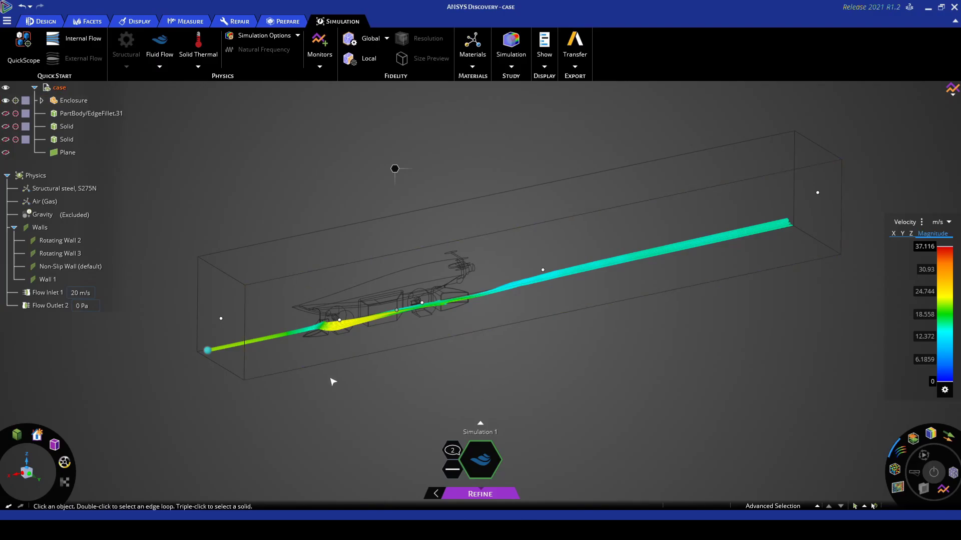
pyautogui.click(206, 350)
pyautogui.scroll(2, 205, 350)
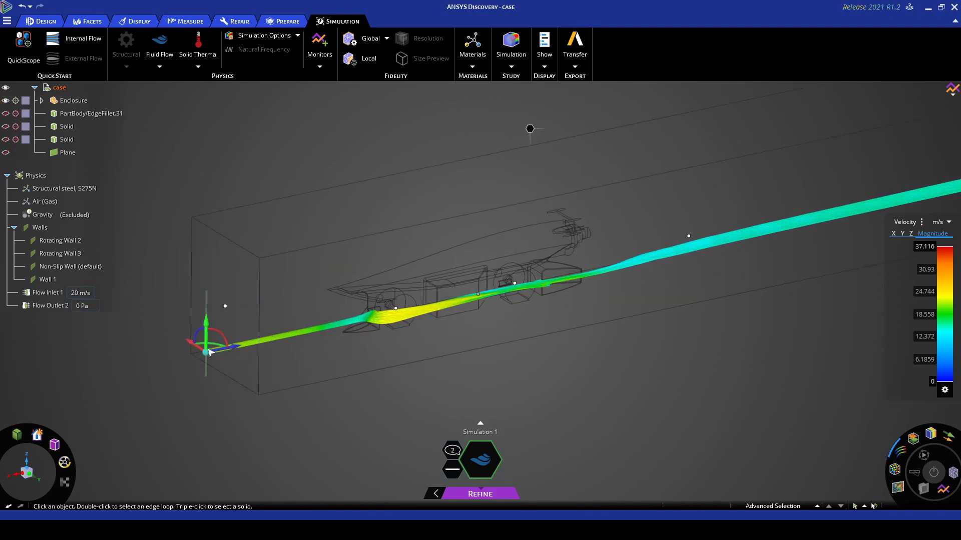
pyautogui.moveTo(201, 349)
pyautogui.mouseDown()
pyautogui.moveTo(191, 346)
pyautogui.moveTo(213, 356)
pyautogui.mouseUp()
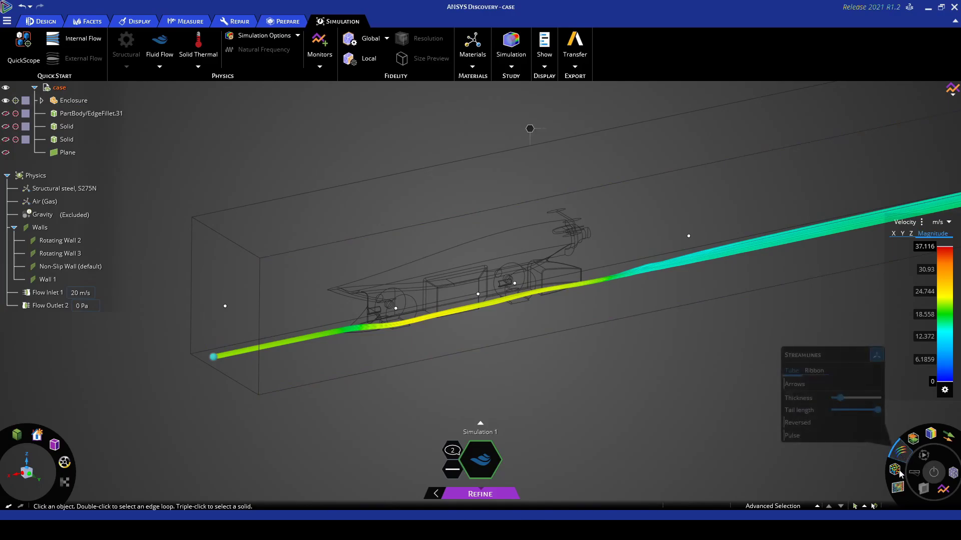
# Step: Place a velocity cut plane in the enclosure and orbit to view it
pyautogui.click(897, 486)
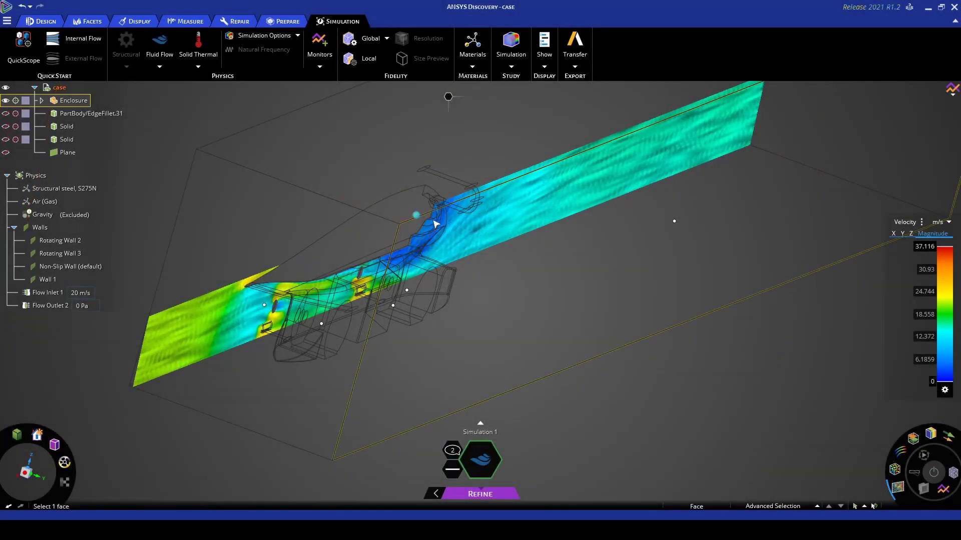
pyautogui.click(430, 222)
pyautogui.moveTo(430, 222)
pyautogui.mouseDown(button='middle')
pyautogui.moveTo(441, 215)
pyautogui.moveTo(505, 258)
pyautogui.moveTo(598, 294)
pyautogui.moveTo(591, 323)
pyautogui.moveTo(579, 316)
pyautogui.moveTo(587, 393)
pyautogui.mouseUp(button='middle')
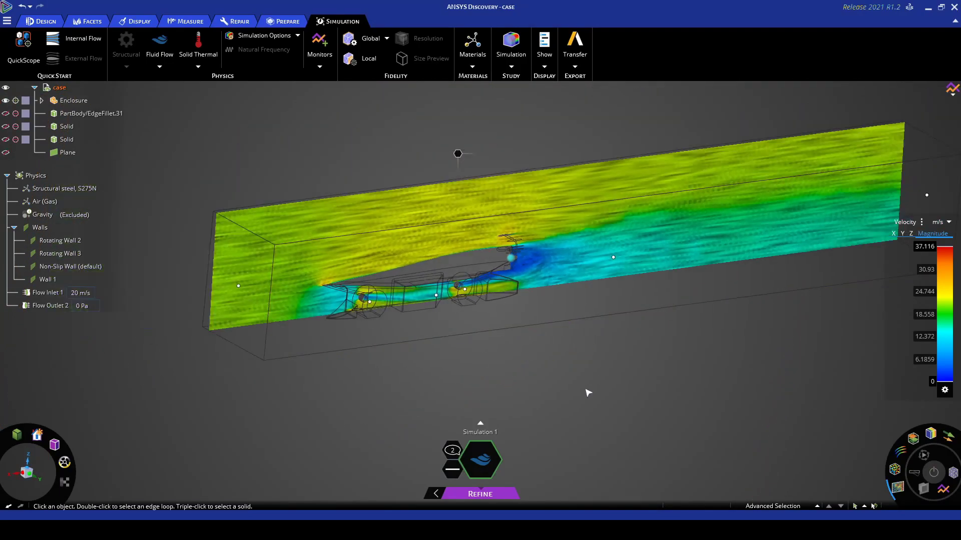
pyautogui.scroll(2, 437, 359)
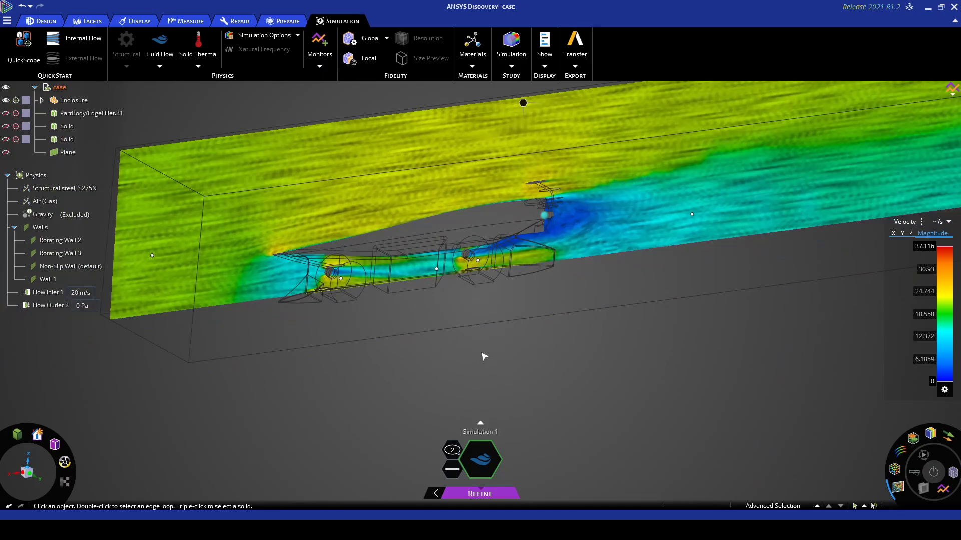
pyautogui.scroll(-2, 483, 353)
pyautogui.scroll(1, 499, 360)
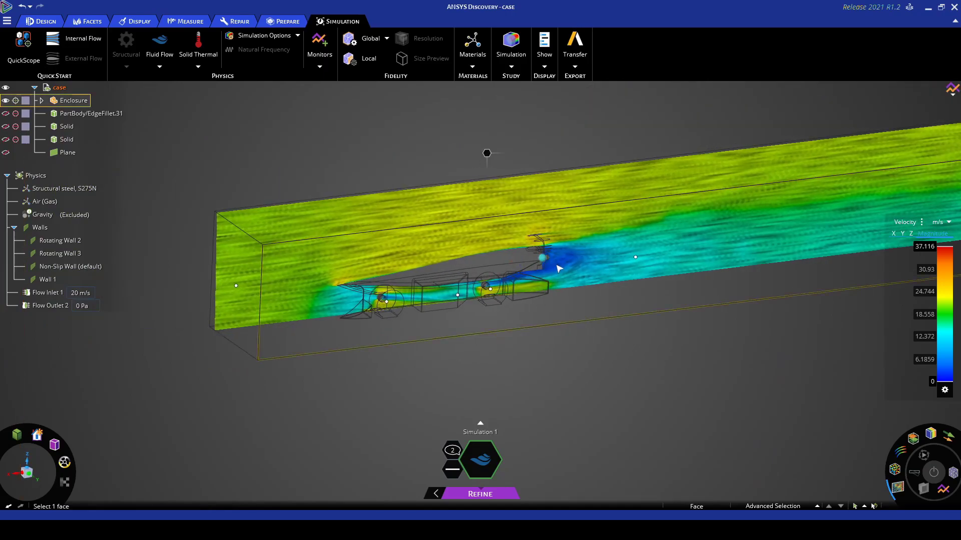
pyautogui.moveTo(574, 354); pyautogui.dragTo(570, 337, button='middle')
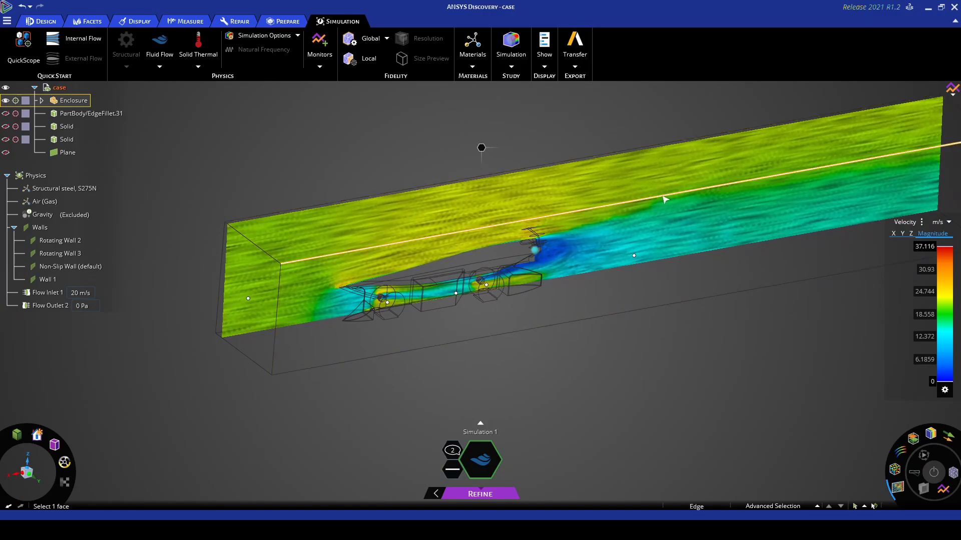
pyautogui.scroll(2, 606, 330)
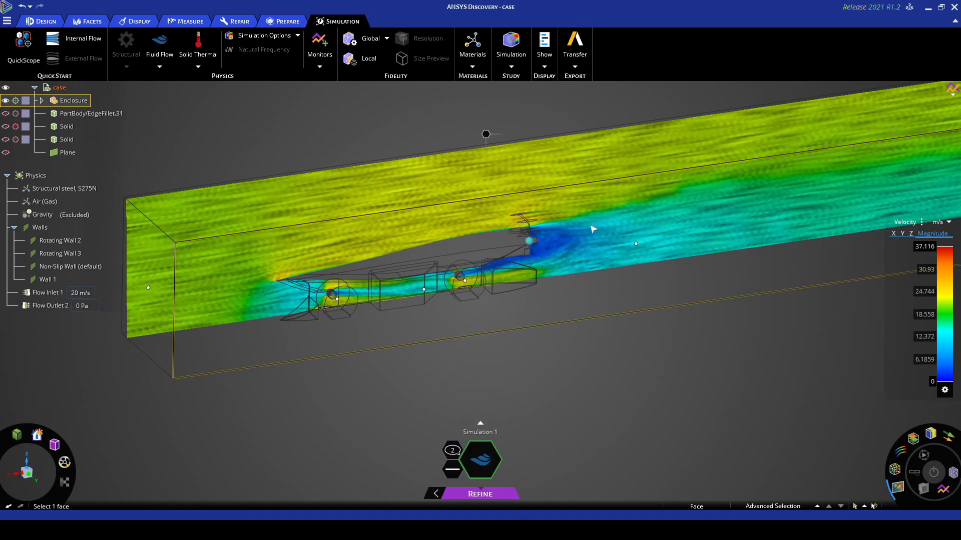
# Step: Slide the velocity cut plane lengthwise through the car's middle
pyautogui.moveTo(569, 344); pyautogui.dragTo(522, 235, button='middle')
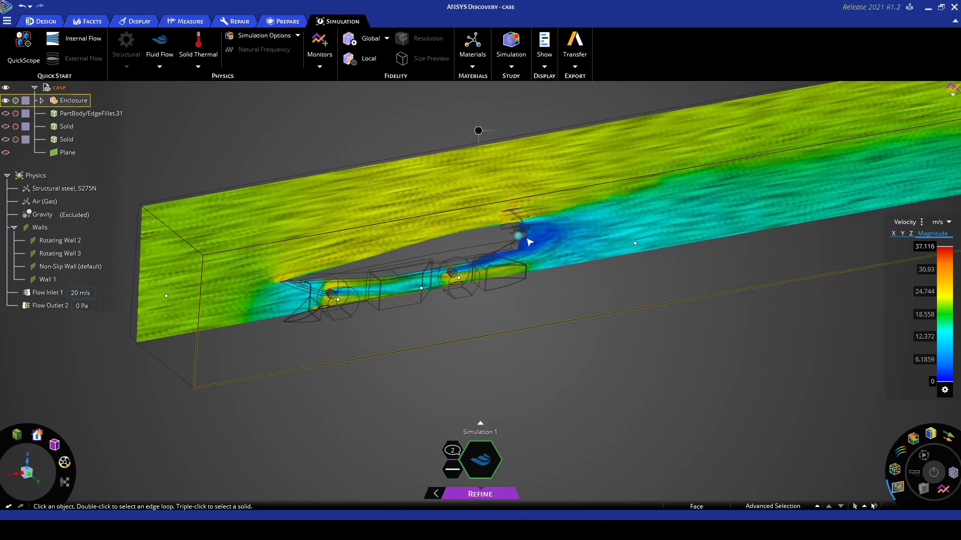
pyautogui.moveTo(522, 239)
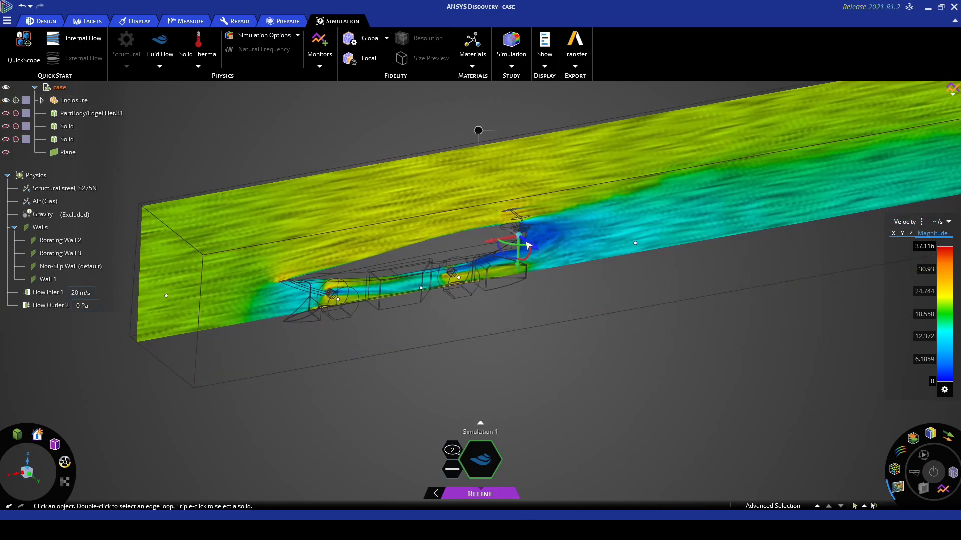
pyautogui.moveTo(533, 249)
pyautogui.mouseDown()
pyautogui.moveTo(542, 258)
pyautogui.moveTo(522, 240)
pyautogui.mouseUp()
pyautogui.moveTo(522, 240); pyautogui.dragTo(658, 380, button='middle')
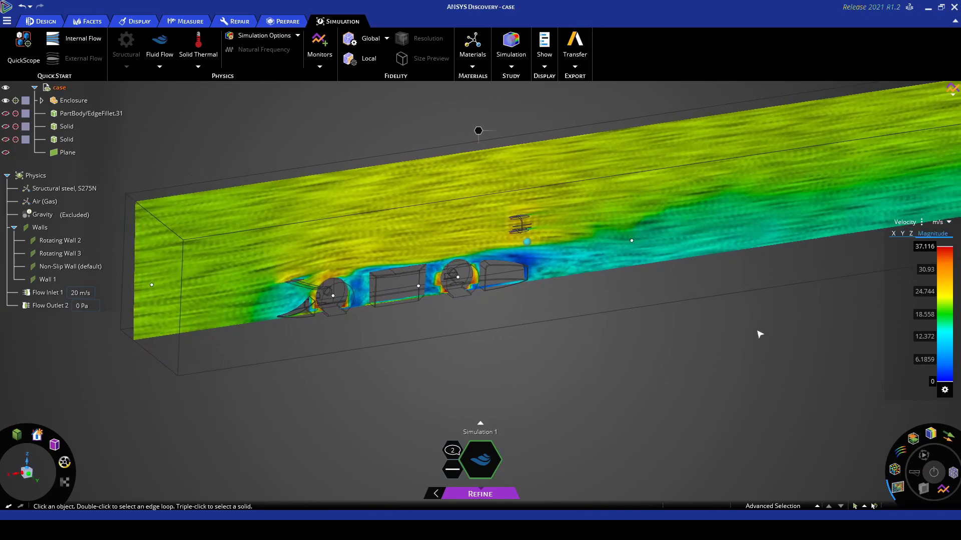
# Step: Swap the cut plane for velocity arrows shrunk to short dashes, then hide them
pyautogui.click(898, 489)
pyautogui.moveTo(904, 453)
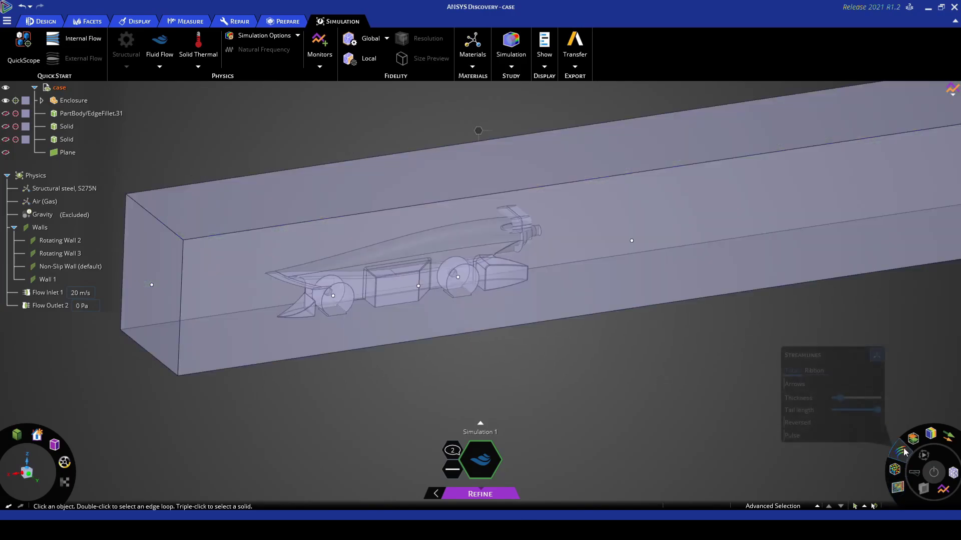
pyautogui.click(948, 439)
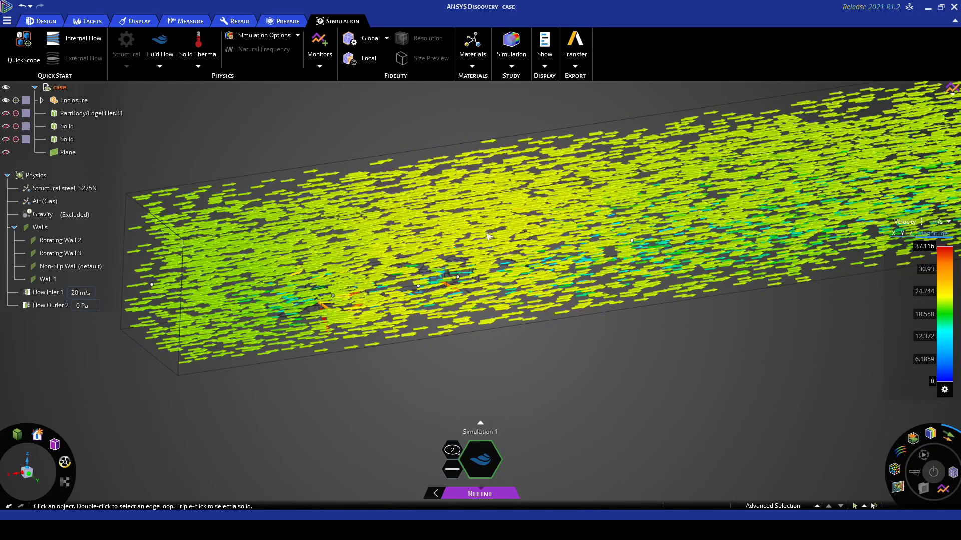
pyautogui.moveTo(950, 444)
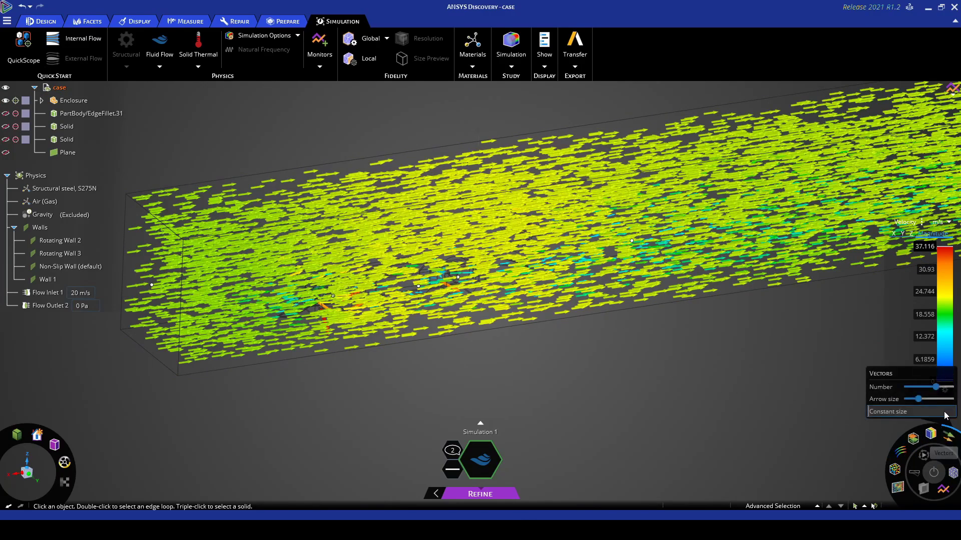
pyautogui.moveTo(921, 402); pyautogui.dragTo(946, 387)
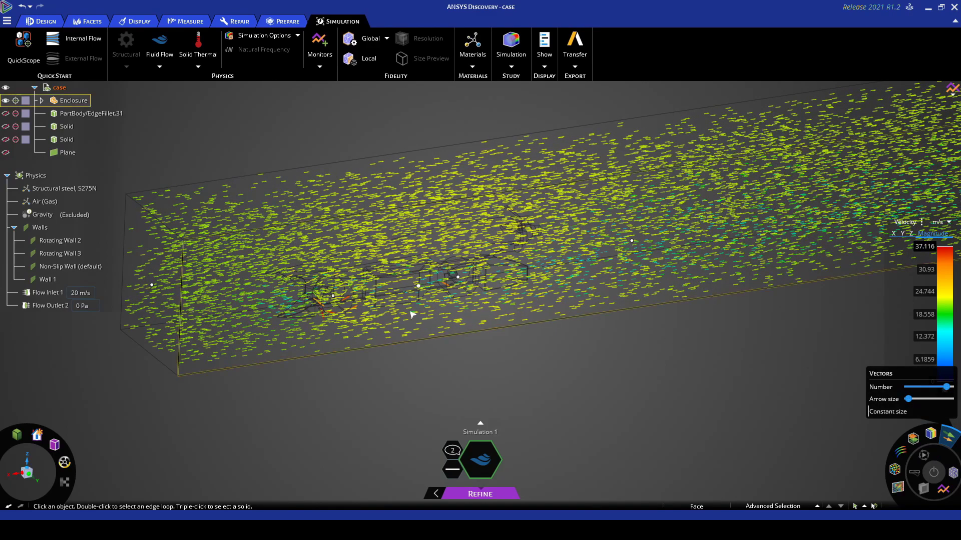
pyautogui.moveTo(413, 316)
pyautogui.mouseDown(button='middle')
pyautogui.moveTo(440, 315)
pyautogui.moveTo(428, 319)
pyautogui.mouseUp(button='middle')
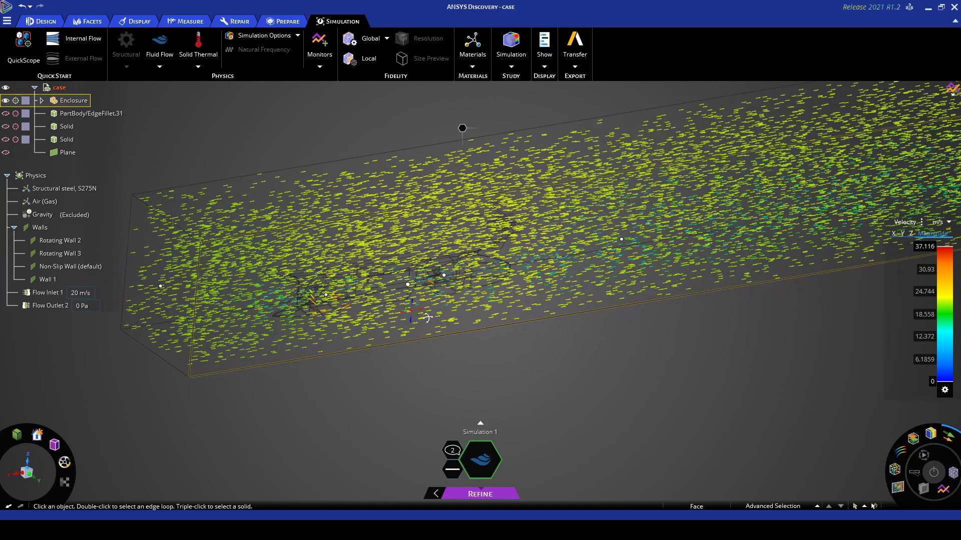
pyautogui.click(931, 433)
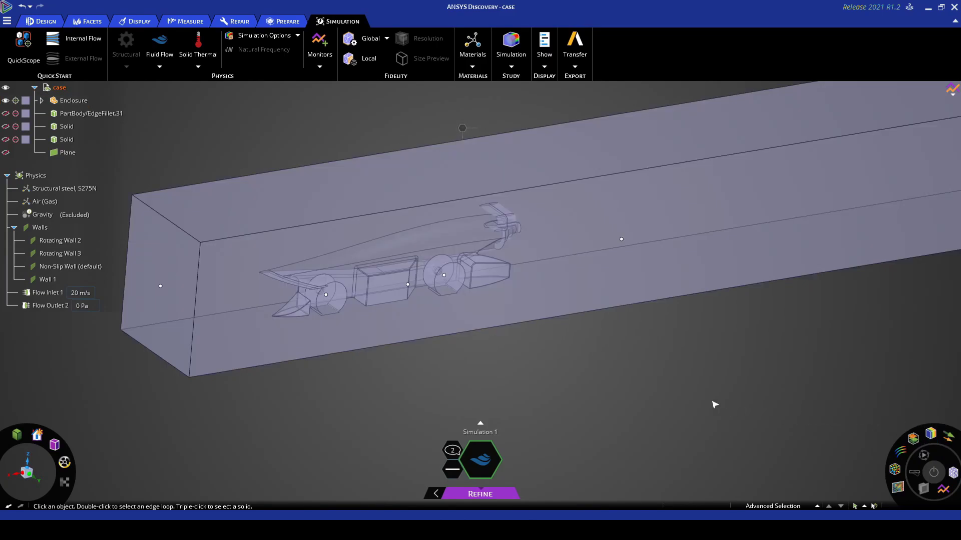
# Step: Show velocity contours on All Faces with surface display priority set to Outer
pyautogui.click(933, 436)
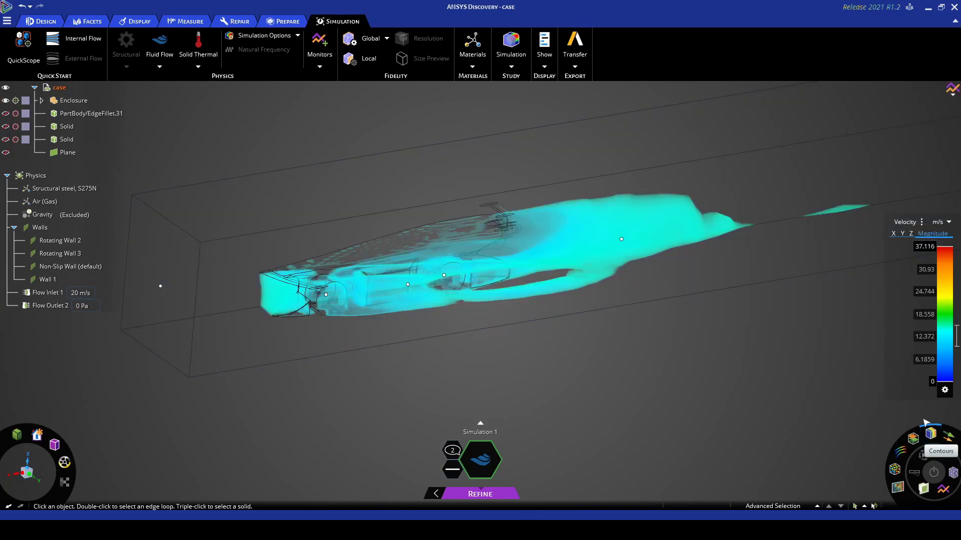
pyautogui.click(930, 433)
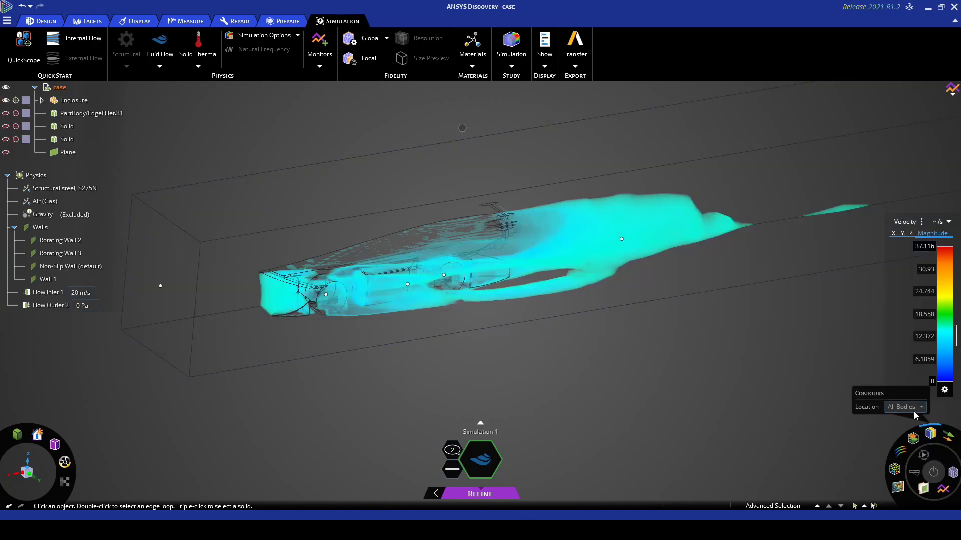
pyautogui.click(899, 420)
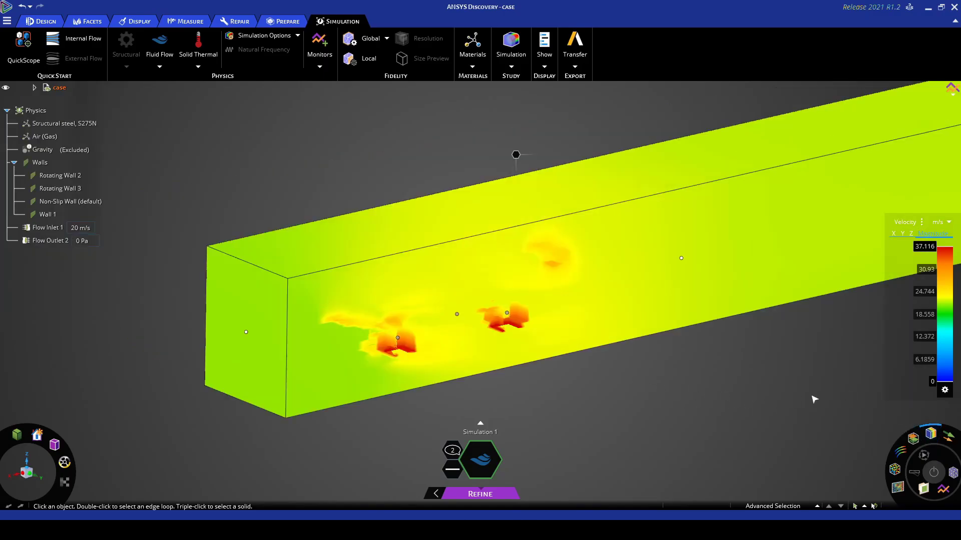
pyautogui.moveTo(928, 439)
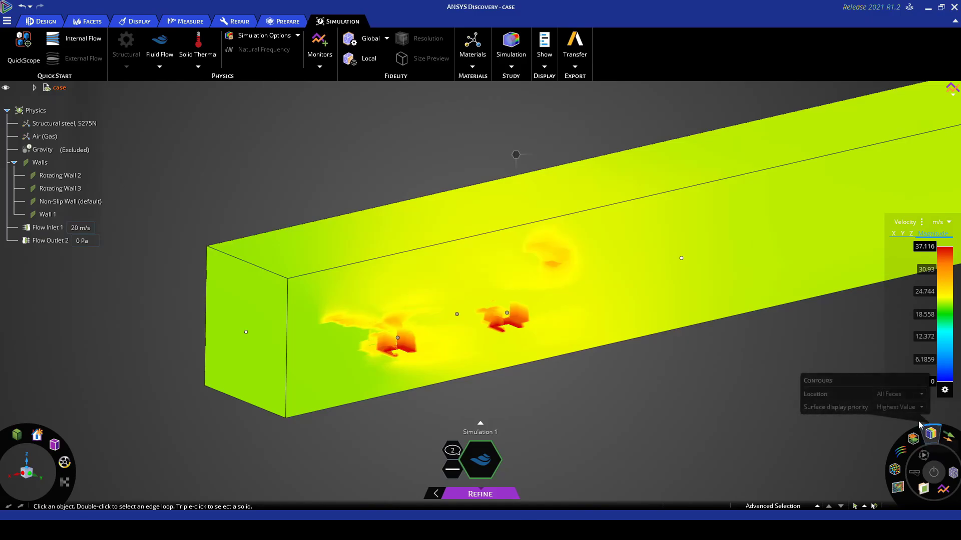
pyautogui.click(909, 409)
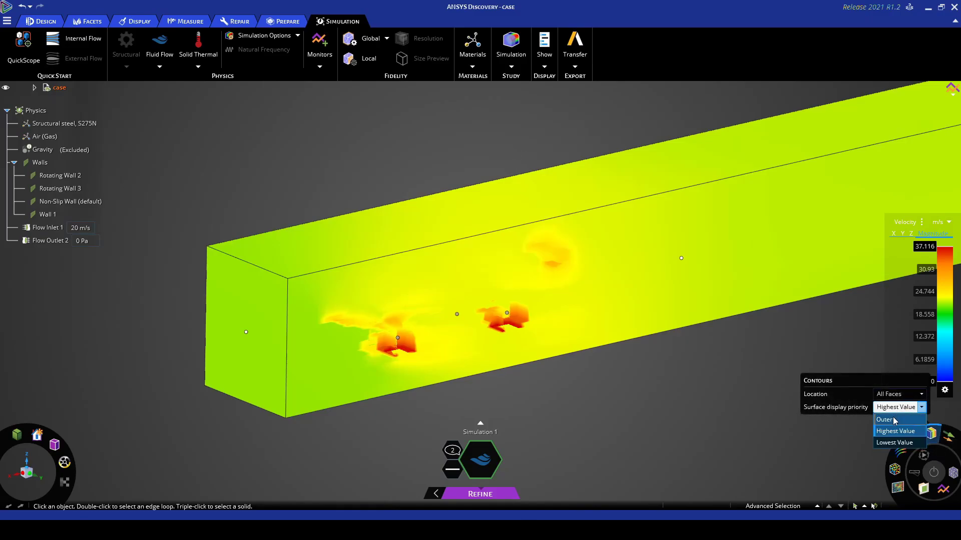
pyautogui.click(895, 421)
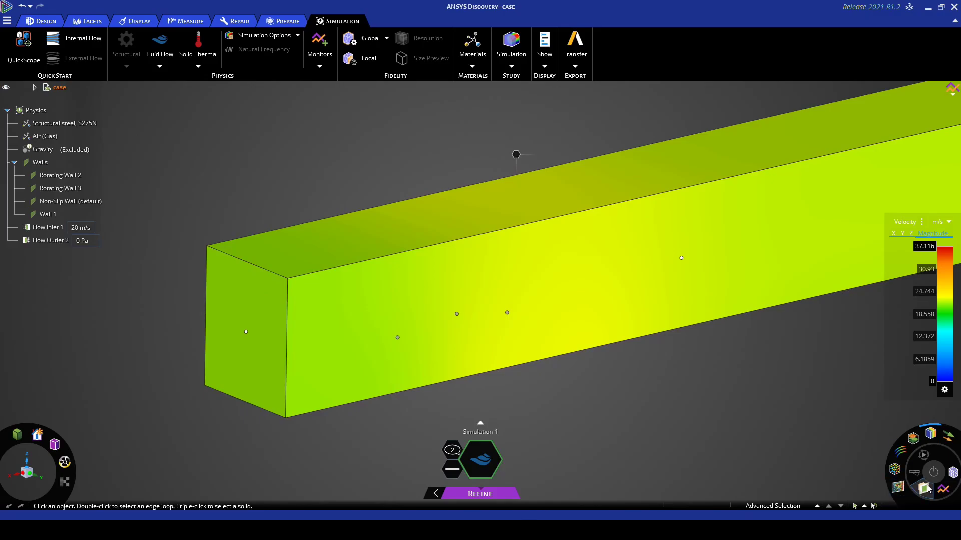
# Step: From a diagonal view, slide the velocity cut plane and rotate it across the box
pyautogui.moveTo(198, 425); pyautogui.dragTo(372, 395, button='middle')
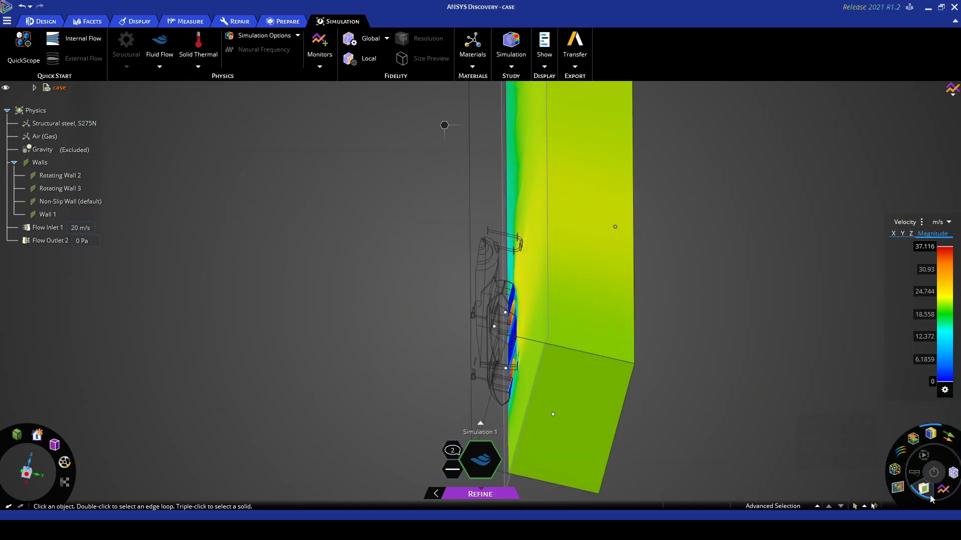
pyautogui.moveTo(576, 355); pyautogui.dragTo(511, 222, button='middle')
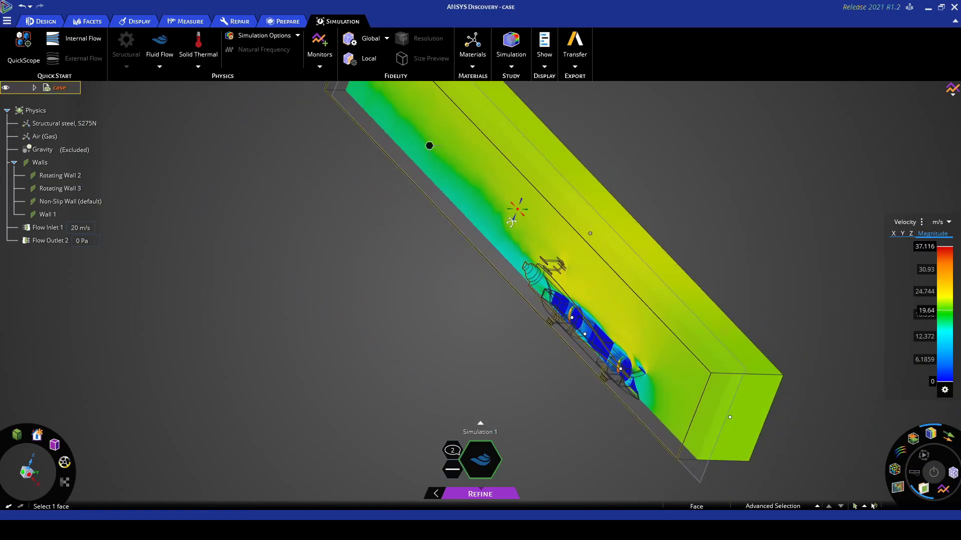
pyautogui.moveTo(508, 122)
pyautogui.mouseDown()
pyautogui.moveTo(540, 127)
pyautogui.moveTo(476, 129)
pyautogui.moveTo(492, 131)
pyautogui.mouseUp()
pyautogui.moveTo(506, 246); pyautogui.dragTo(517, 246)
# Step: Commit the 90° rotation and move the cut plane 180.95 mm along the box
pyautogui.press('Return')
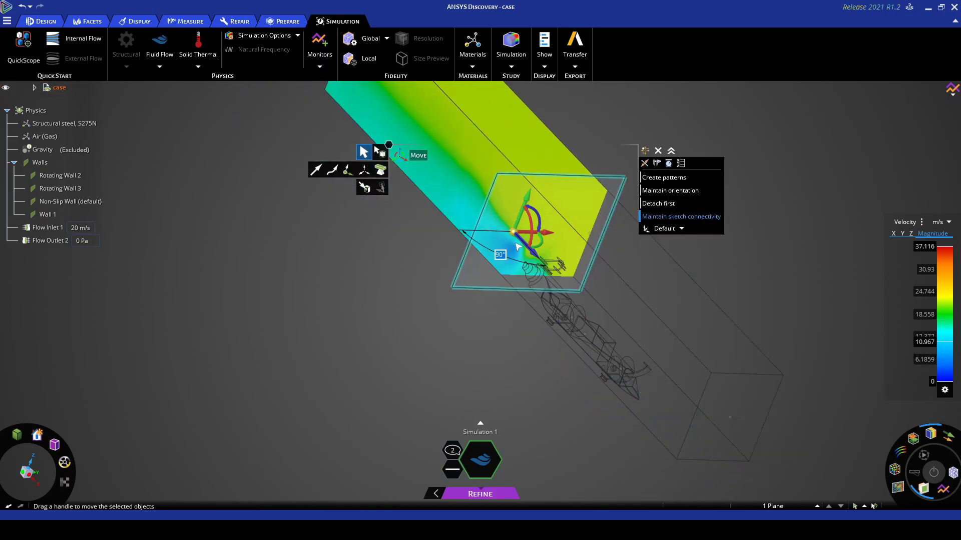
pyautogui.moveTo(535, 254); pyautogui.dragTo(588, 333)
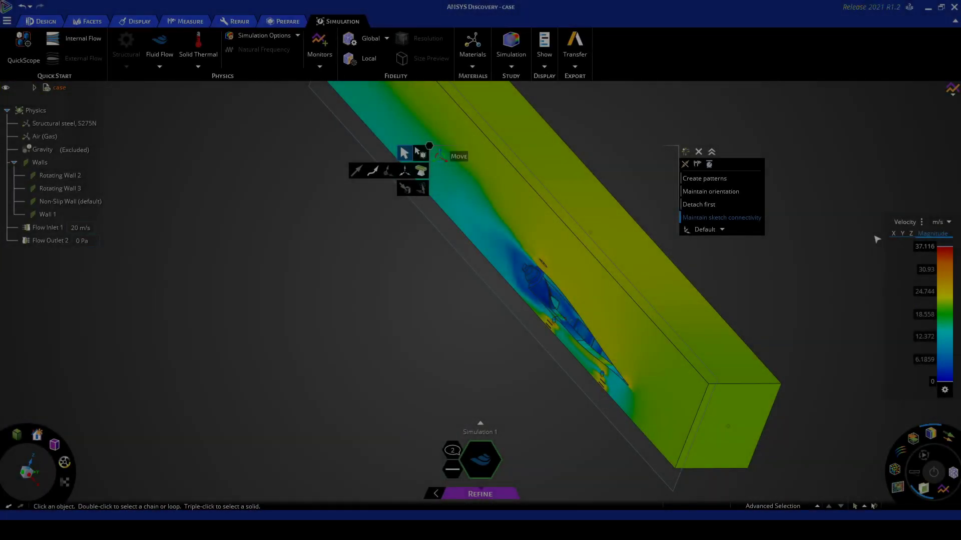
# Step: Show Total Pressure on the cut plane and nudge the plane slightly
pyautogui.click(906, 222)
pyautogui.click(910, 244)
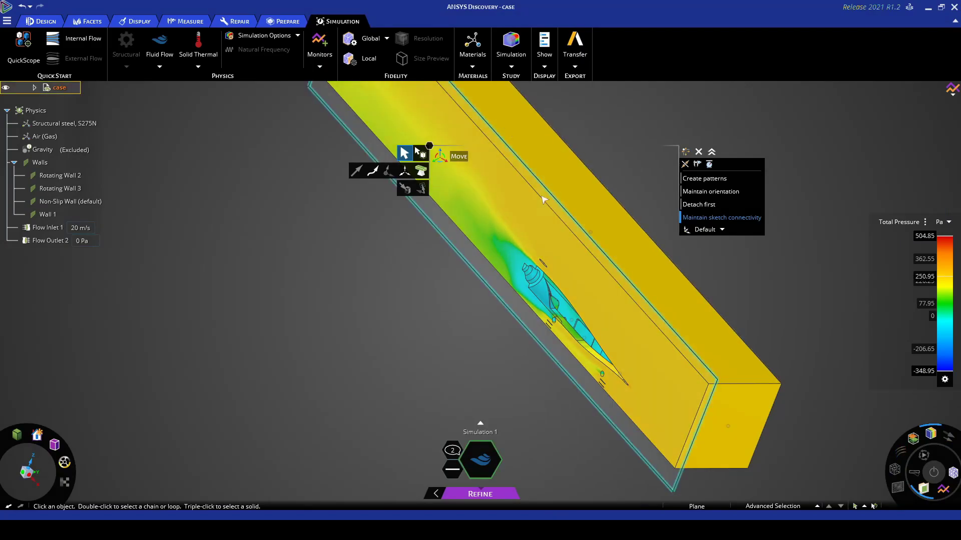
pyautogui.click(505, 165)
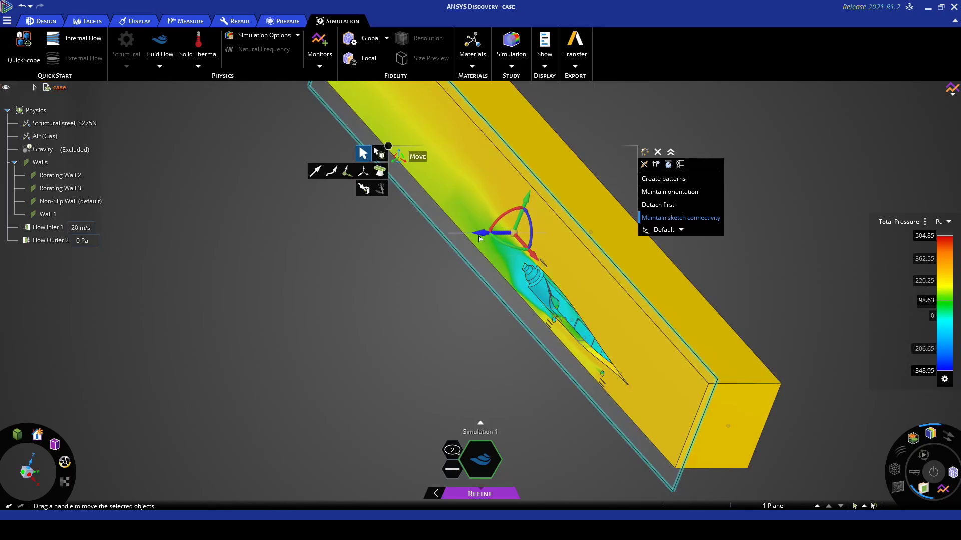
pyautogui.moveTo(481, 236); pyautogui.dragTo(473, 233)
pyautogui.press('Escape')
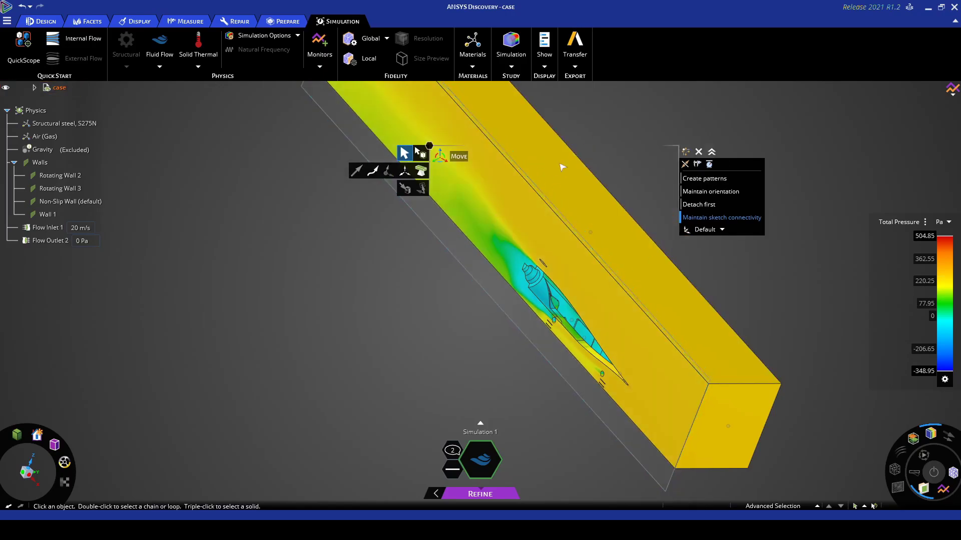
# Step: Try a 21° tilt of the plane, then undo it to restore the cross-section
pyautogui.click(530, 216)
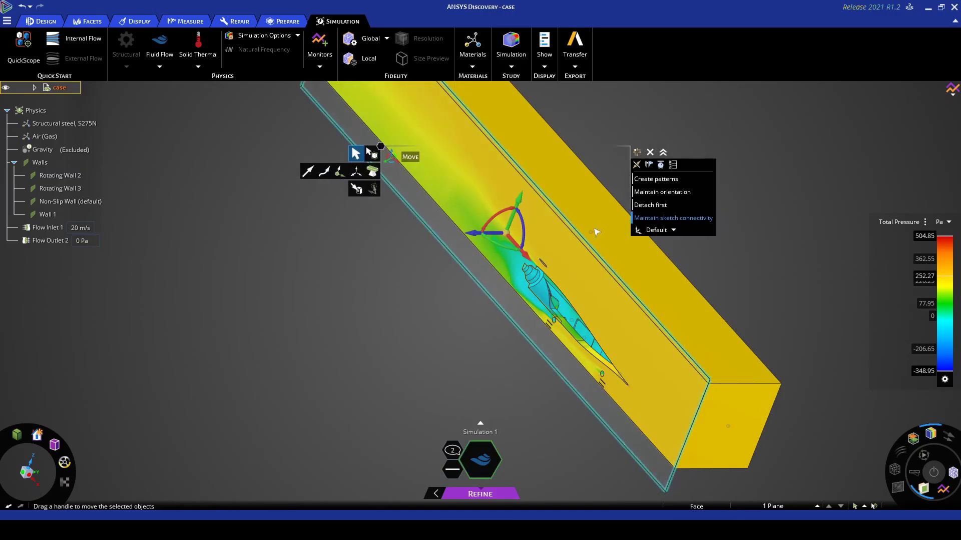
pyautogui.moveTo(595, 232); pyautogui.dragTo(562, 241, button='middle')
pyautogui.moveTo(489, 232); pyautogui.dragTo(508, 244)
pyautogui.press('Escape')
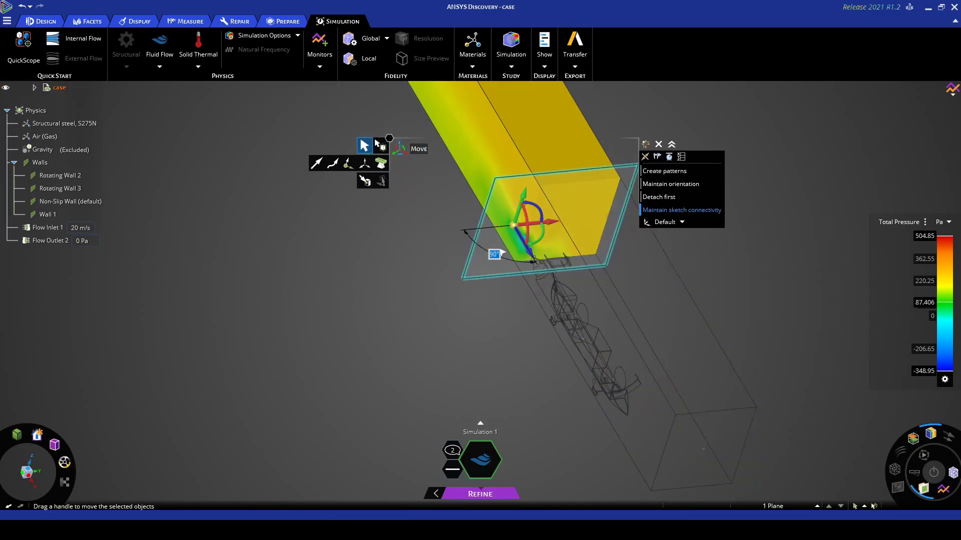
pyautogui.press('Escape')
# Step: Slide the pressure cross-section down the flow box to 184.17 mm
pyautogui.click(520, 178)
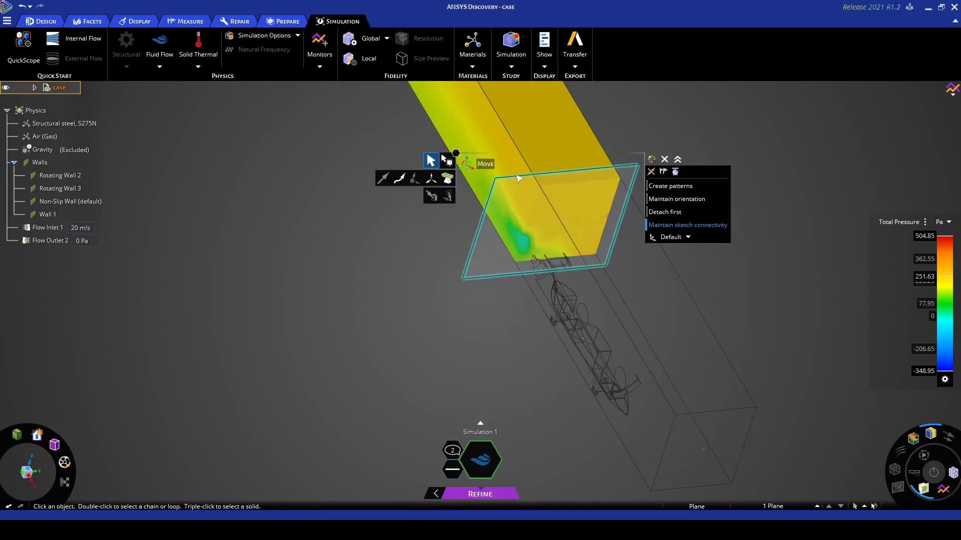
pyautogui.moveTo(568, 254); pyautogui.dragTo(532, 309)
pyautogui.moveTo(532, 309); pyautogui.dragTo(550, 305, button='middle')
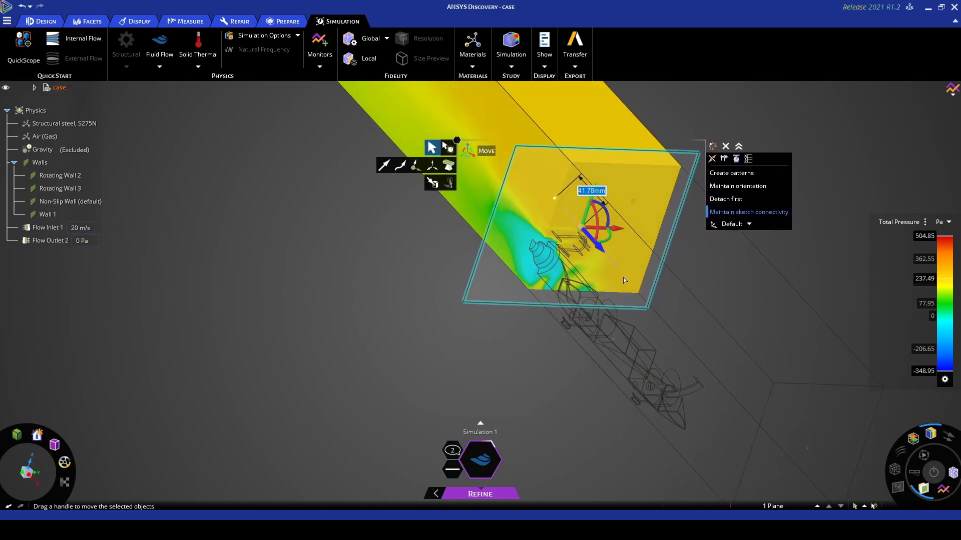
pyautogui.moveTo(625, 281)
pyautogui.mouseDown()
pyautogui.moveTo(723, 385)
pyautogui.moveTo(574, 212)
pyautogui.moveTo(576, 228)
pyautogui.moveTo(643, 308)
pyautogui.moveTo(627, 280)
pyautogui.mouseUp()
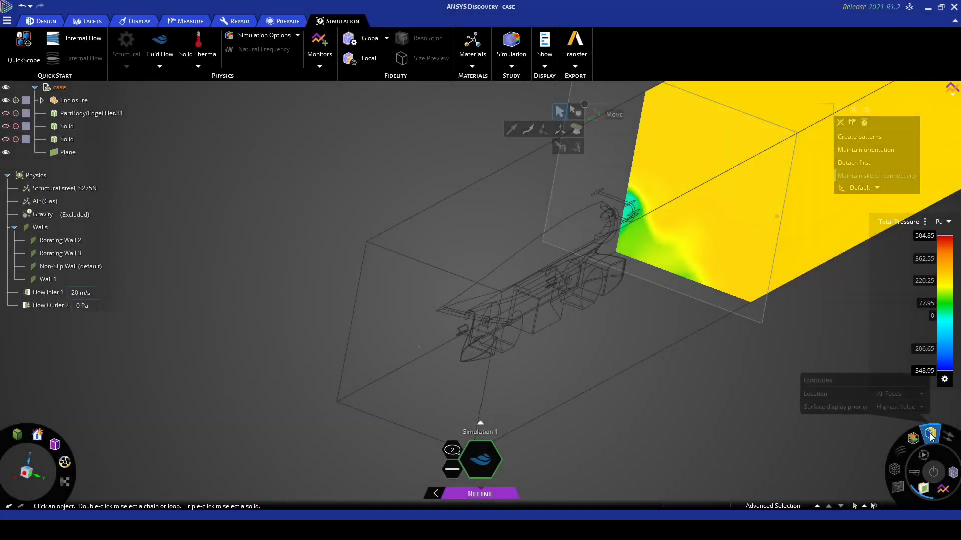
# Step: Set contour Location to All Bodies, keeping Total Pressure as the quantity
pyautogui.click(914, 399)
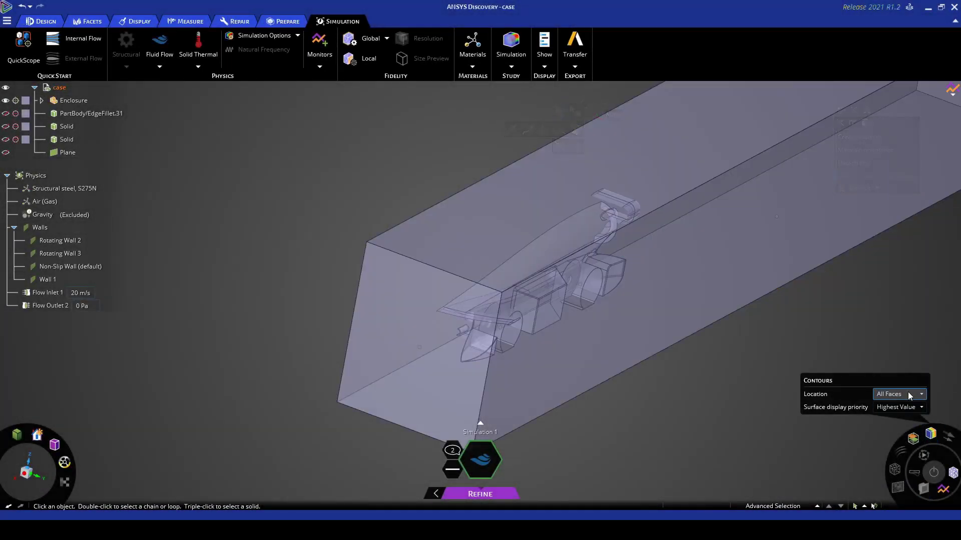
pyautogui.click(910, 396)
pyautogui.click(893, 414)
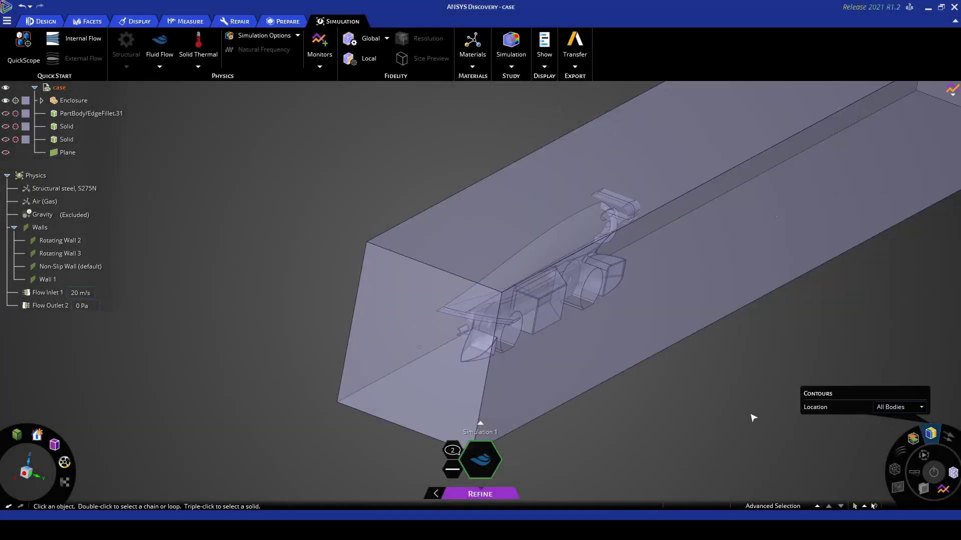
pyautogui.press('m')
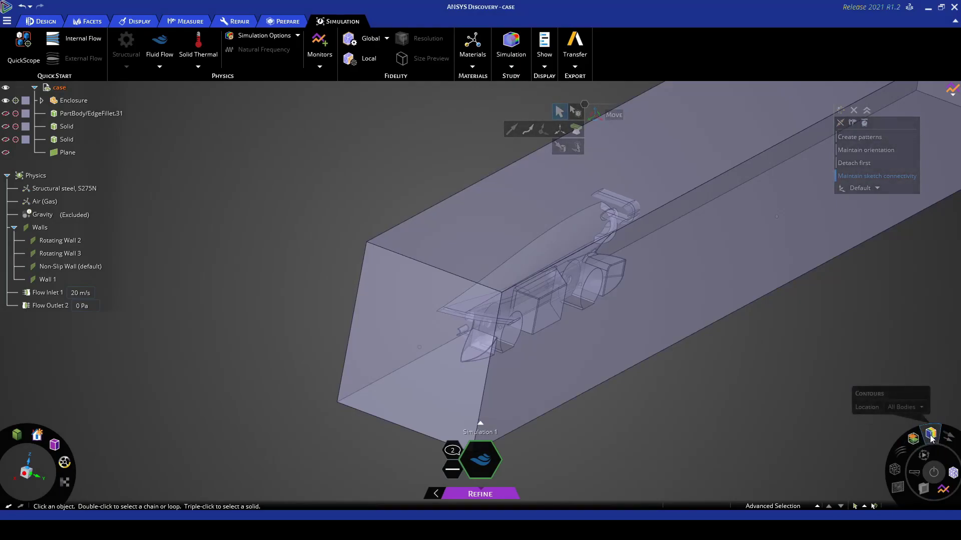
pyautogui.click(931, 434)
pyautogui.click(899, 222)
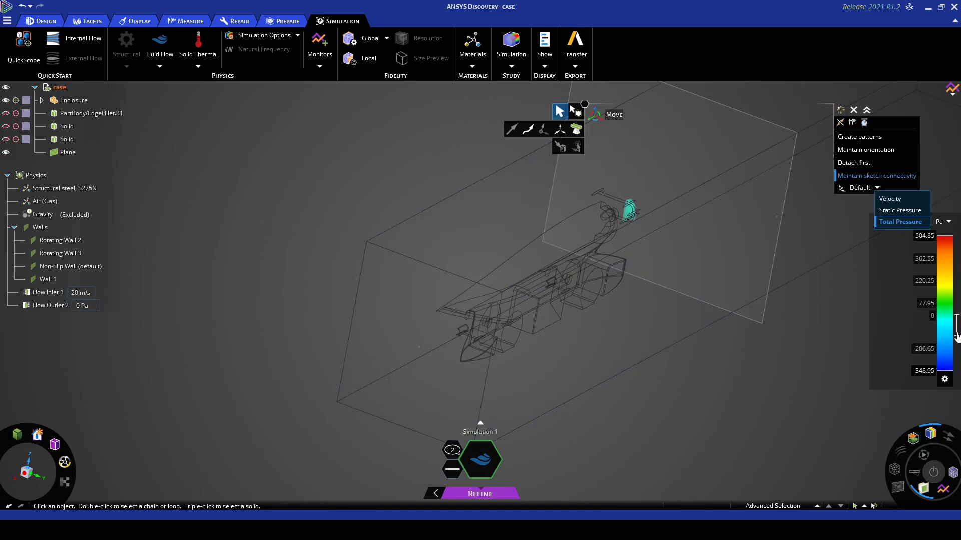
pyautogui.click(737, 367)
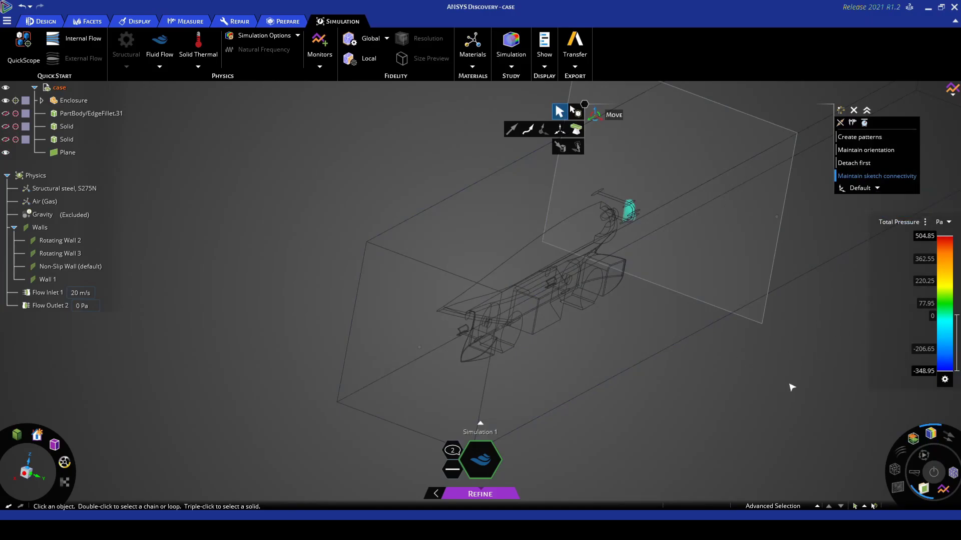
# Step: Hide the plane for a total-pressure volume plot and widen its range into a larger plume
pyautogui.moveTo(791, 386); pyautogui.dragTo(908, 493, button='middle')
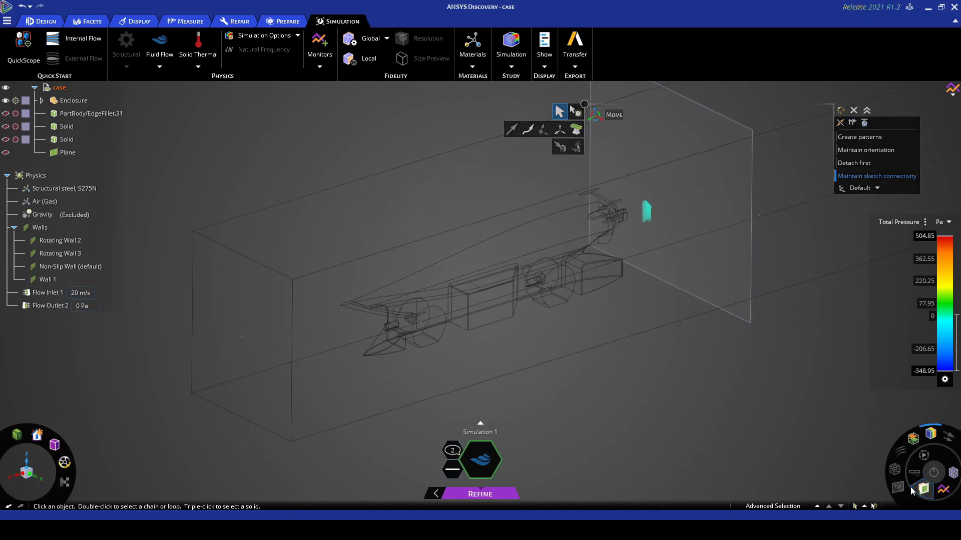
pyautogui.click(911, 488)
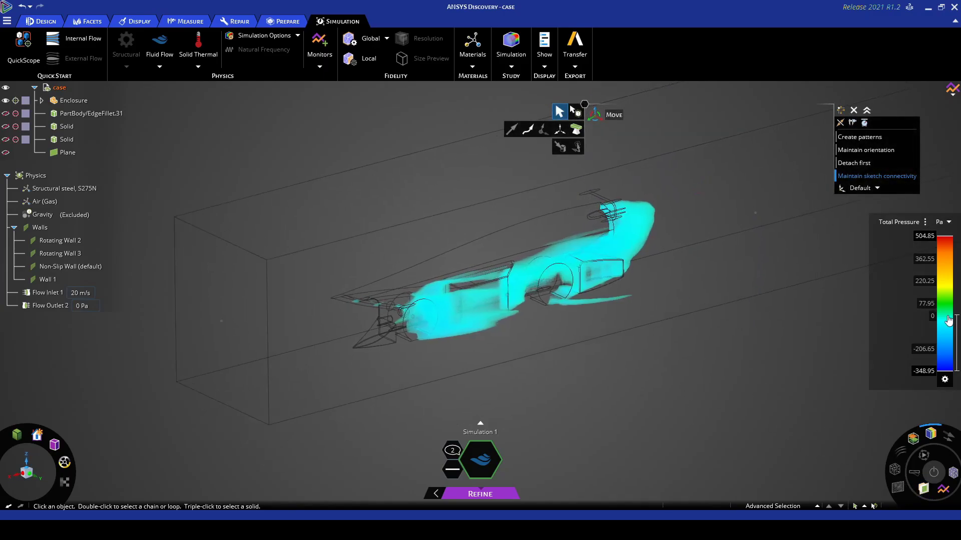
pyautogui.moveTo(953, 313); pyautogui.dragTo(953, 301)
pyautogui.moveTo(711, 368)
pyautogui.mouseDown(button='middle')
pyautogui.moveTo(718, 364)
pyautogui.moveTo(684, 356)
pyautogui.moveTo(712, 370)
pyautogui.mouseUp(button='middle')
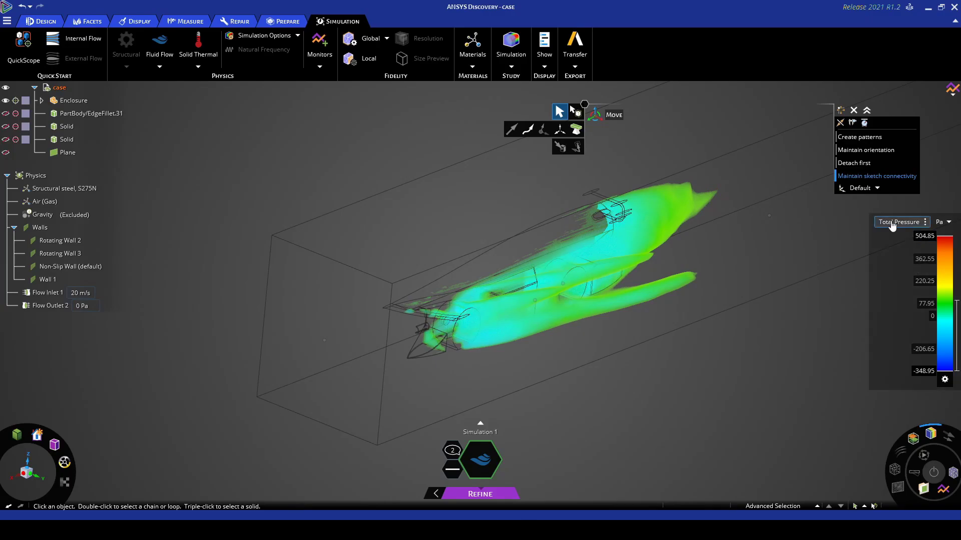
# Step: Plot Velocity in the volume display and lower its upper limit to isolate the slow wake
pyautogui.click(896, 200)
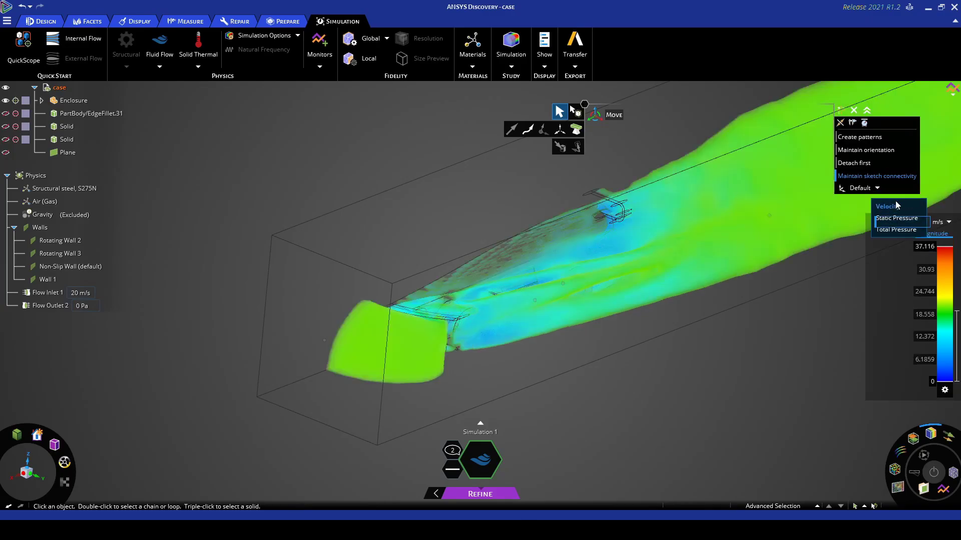
pyautogui.scroll(-6, 731, 378)
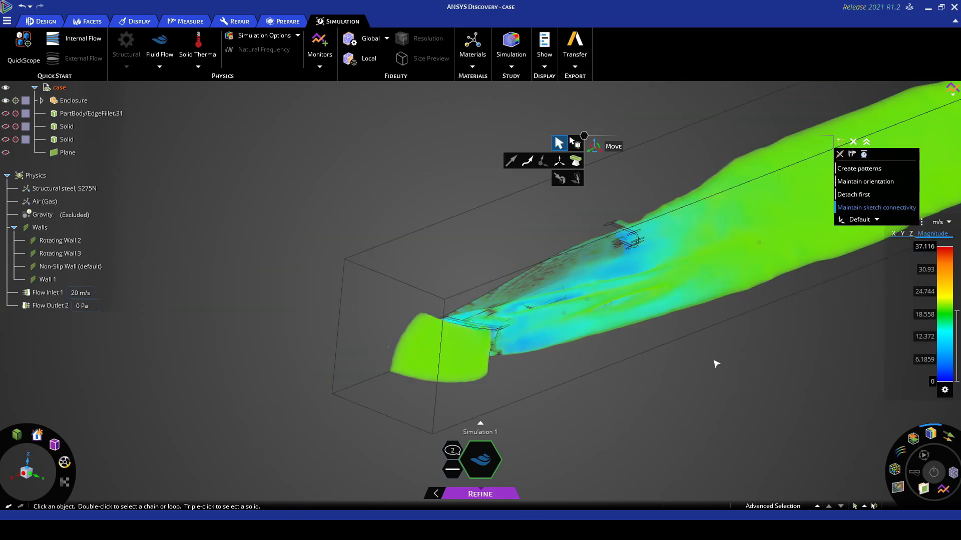
pyautogui.scroll(2, 731, 382)
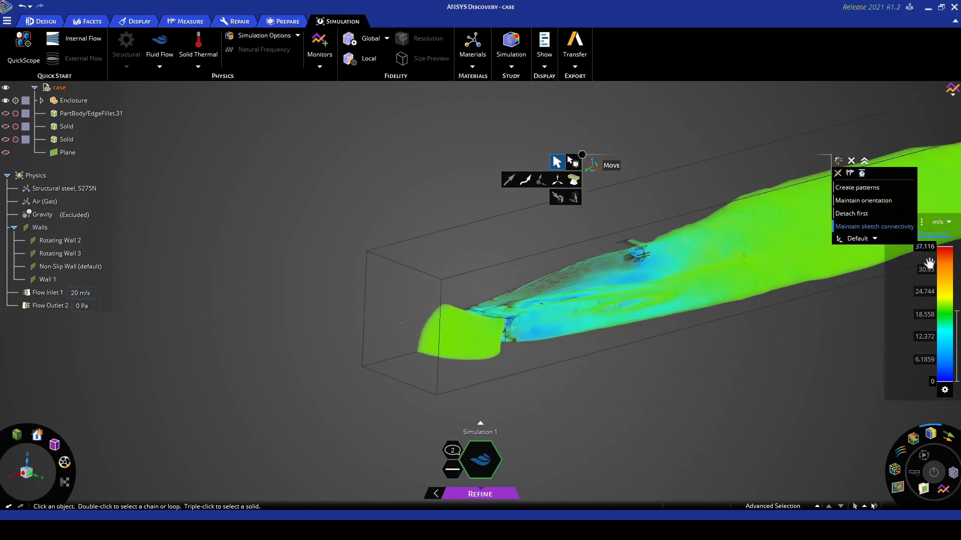
pyautogui.moveTo(954, 309); pyautogui.dragTo(957, 330)
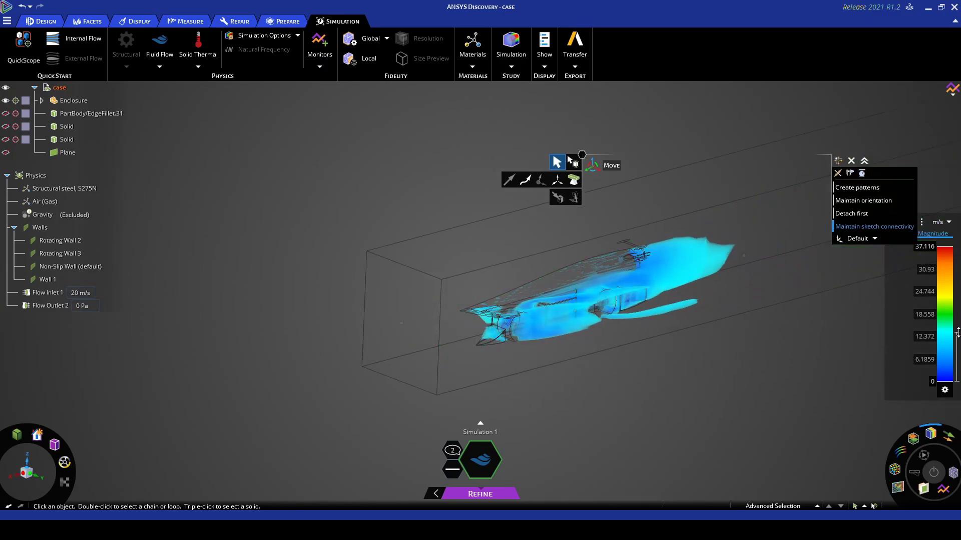
pyautogui.scroll(2, 727, 352)
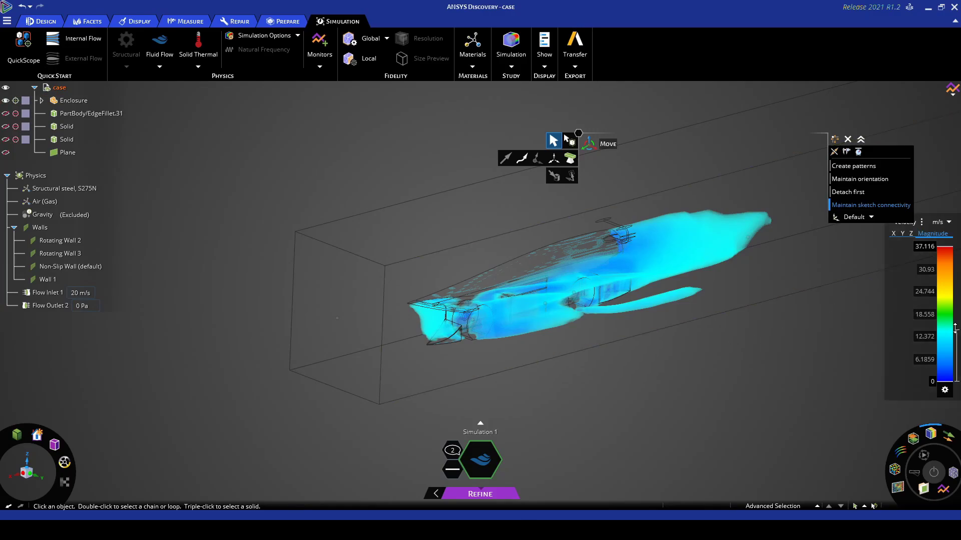
pyautogui.moveTo(955, 331); pyautogui.dragTo(956, 338)
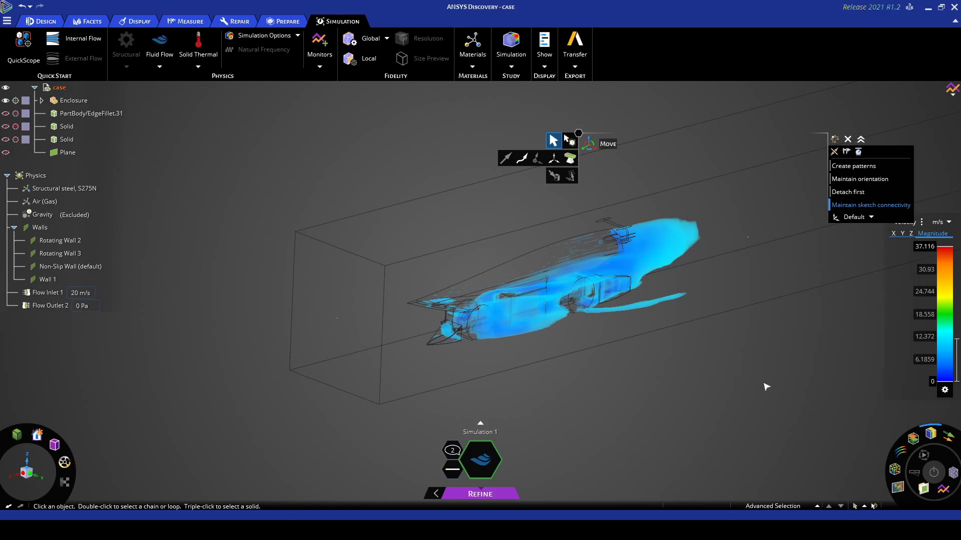